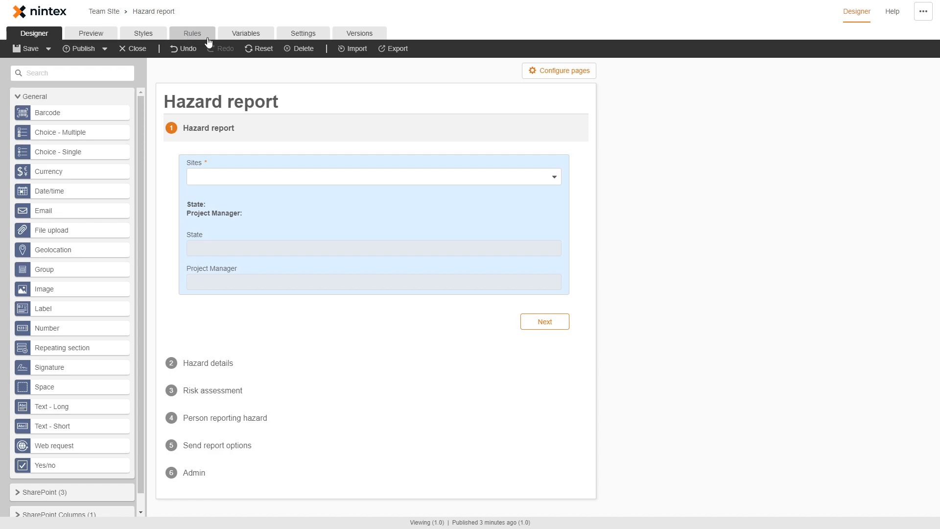
# Step: Add "/sites/ProcessFest" as the last argument of the Get Project Manager variable's lookup formula and update the variable
pyautogui.click(247, 34)
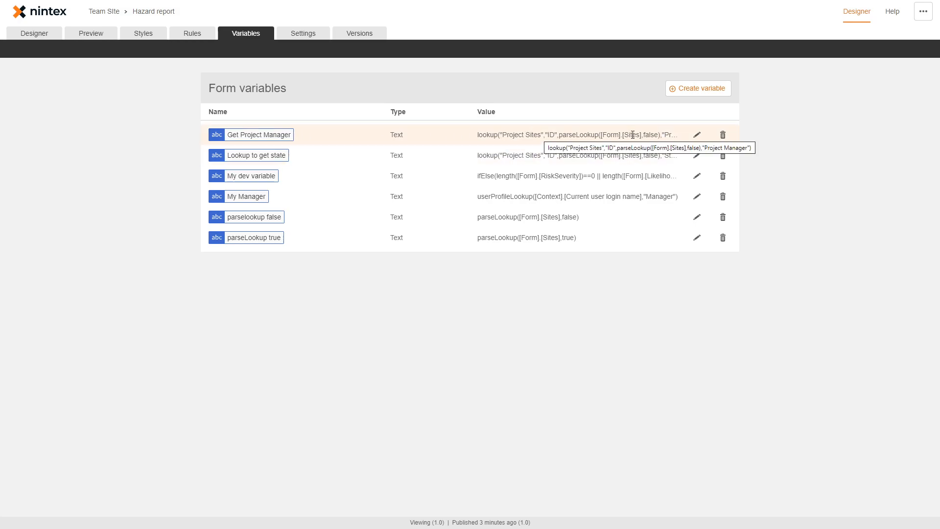
pyautogui.click(697, 136)
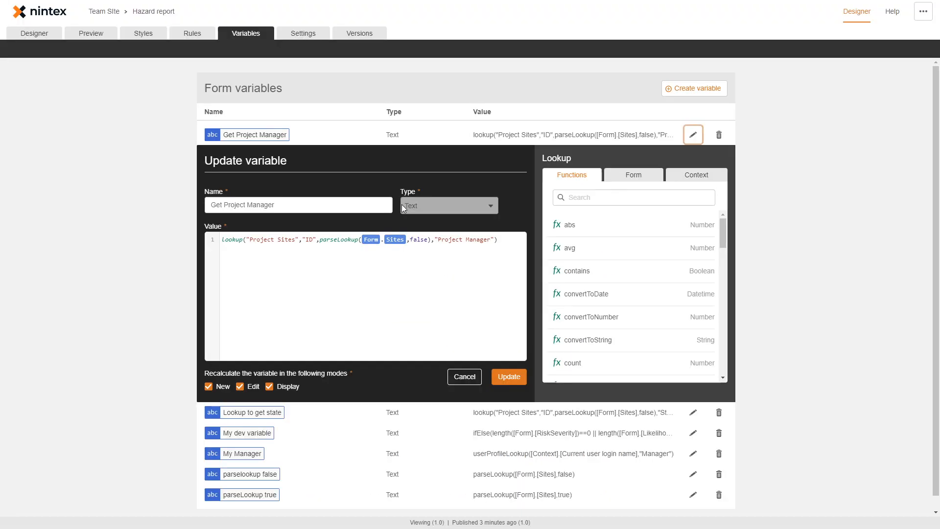
pyautogui.click(104, 12)
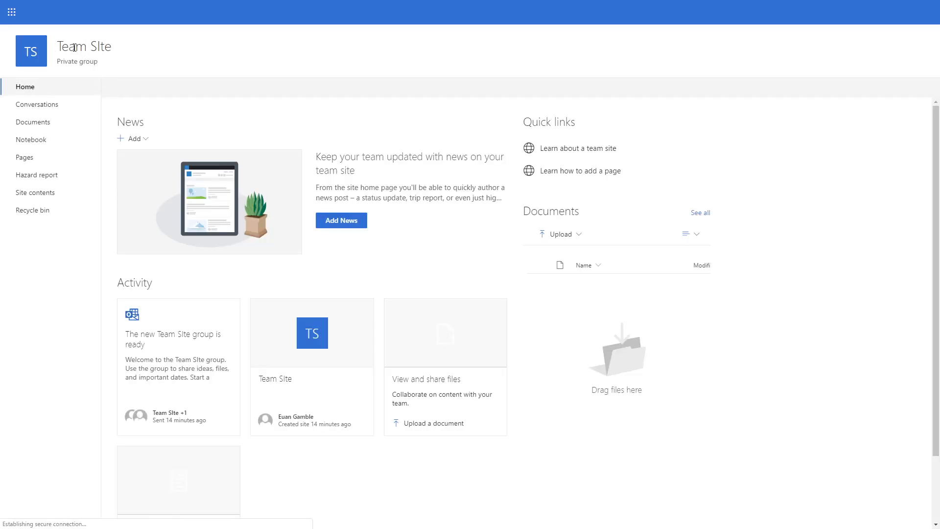
pyautogui.hotkey('alt', 'Left')
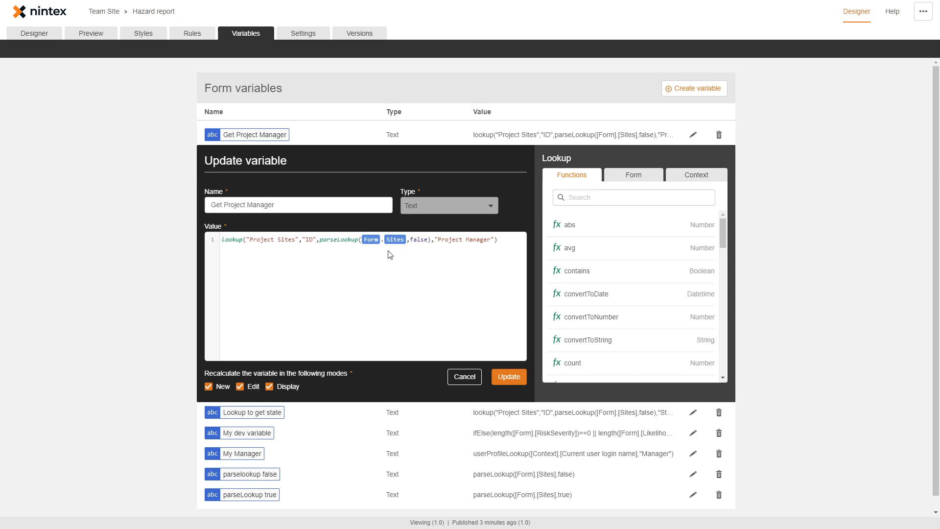
pyautogui.click(501, 240)
pyautogui.press('Left')
pyautogui.write(',')
pyautogui.write('"/sites/ProcessTest"')
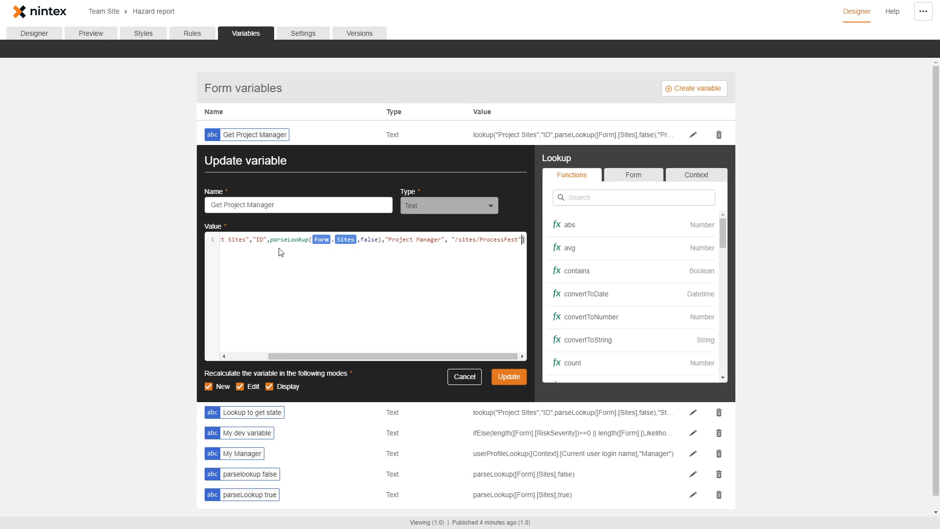
pyautogui.click(507, 377)
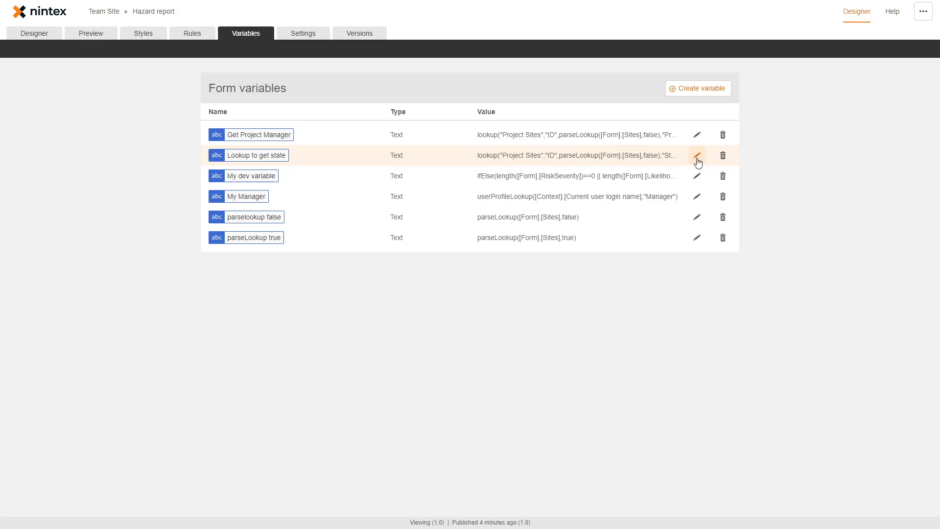
# Step: Add "/sites/ProcessFest" as the last argument of the Lookup to get state variable's formula and update the variable
pyautogui.click(695, 157)
pyautogui.write(',')
pyautogui.write('"/sites/ProcessFest"')
pyautogui.click(521, 396)
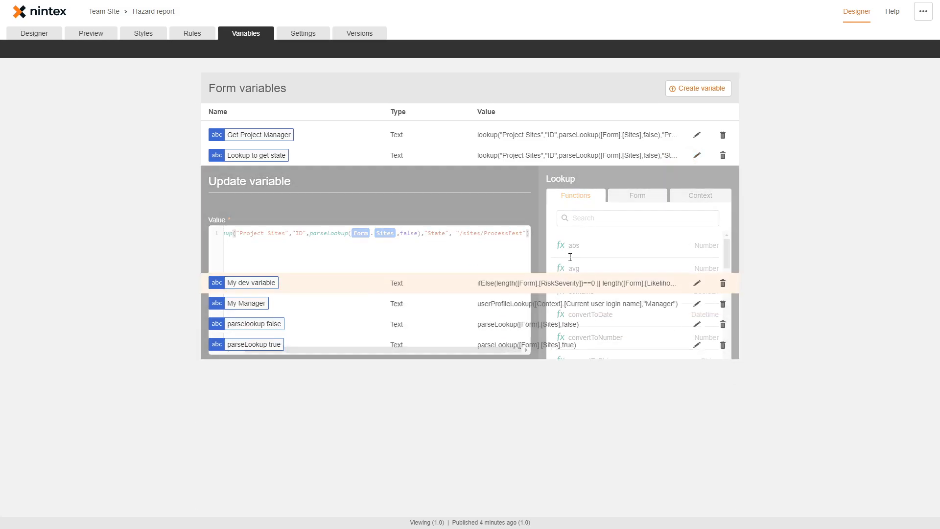
# Step: Search the functions for "lookup" from the Get Project Manager variable and read the lookup function's format, optional parameters and example
pyautogui.click(693, 135)
pyautogui.click(642, 199)
pyautogui.write('lookup')
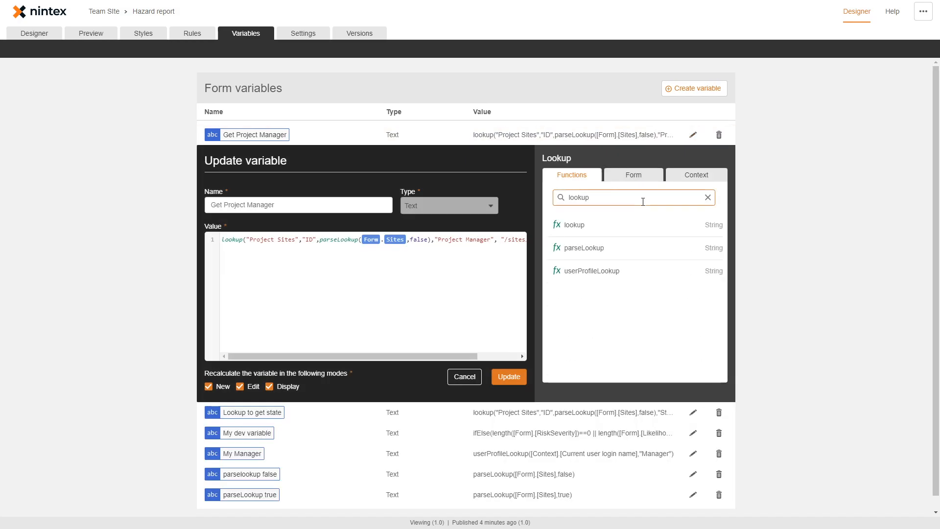
pyautogui.click(632, 226)
pyautogui.scroll(-1, 583, 269)
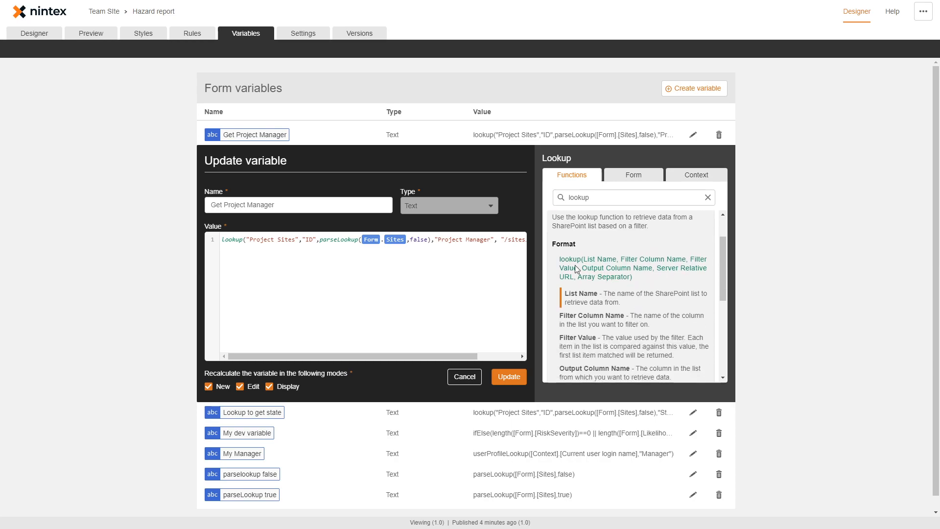
pyautogui.moveTo(560, 259); pyautogui.dragTo(684, 273)
pyautogui.moveTo(578, 277); pyautogui.dragTo(632, 282)
pyautogui.moveTo(724, 267); pyautogui.dragTo(724, 333)
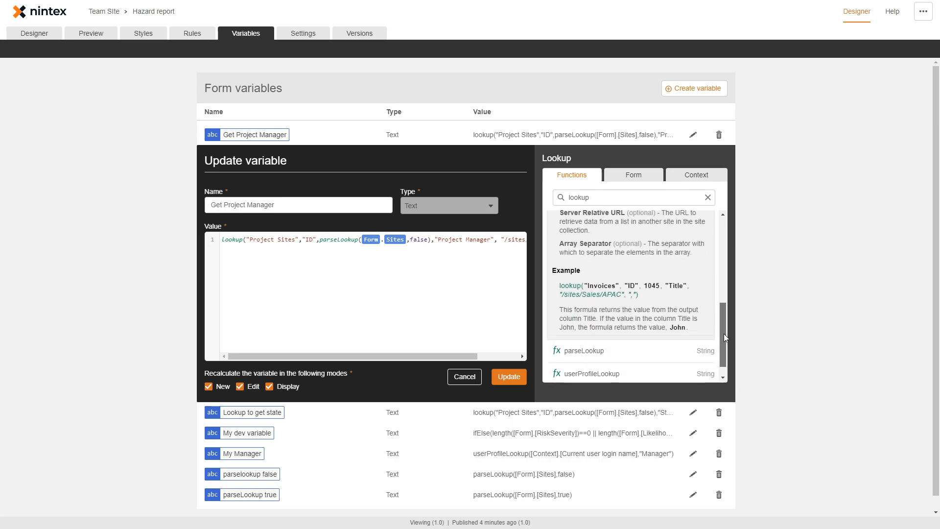
pyautogui.click(518, 378)
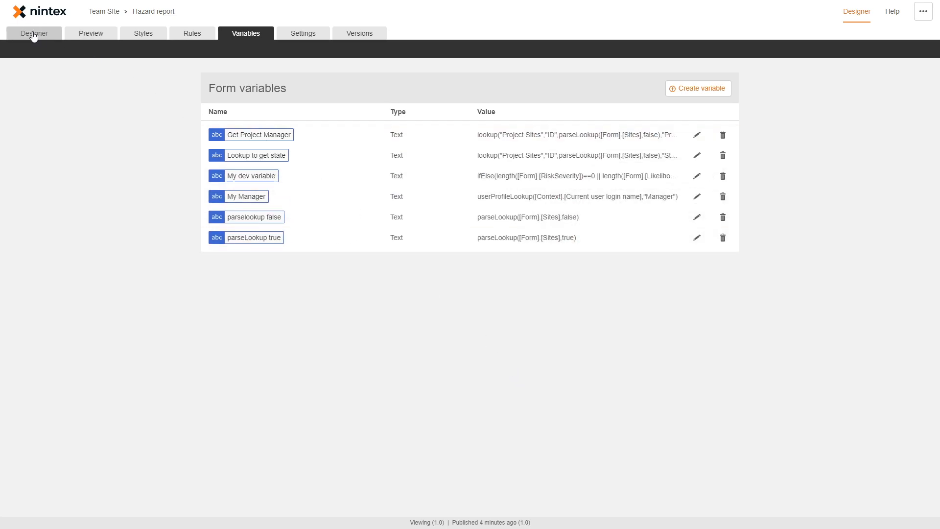
# Step: Examine the label under the Sites field and the Set fields rule that fills Project Manager and State
pyautogui.click(36, 37)
pyautogui.click(256, 210)
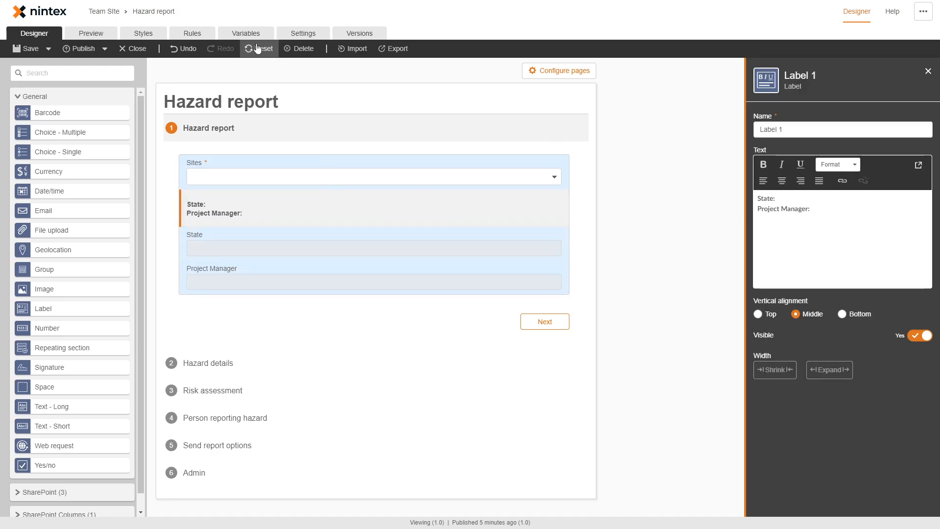
pyautogui.click(200, 35)
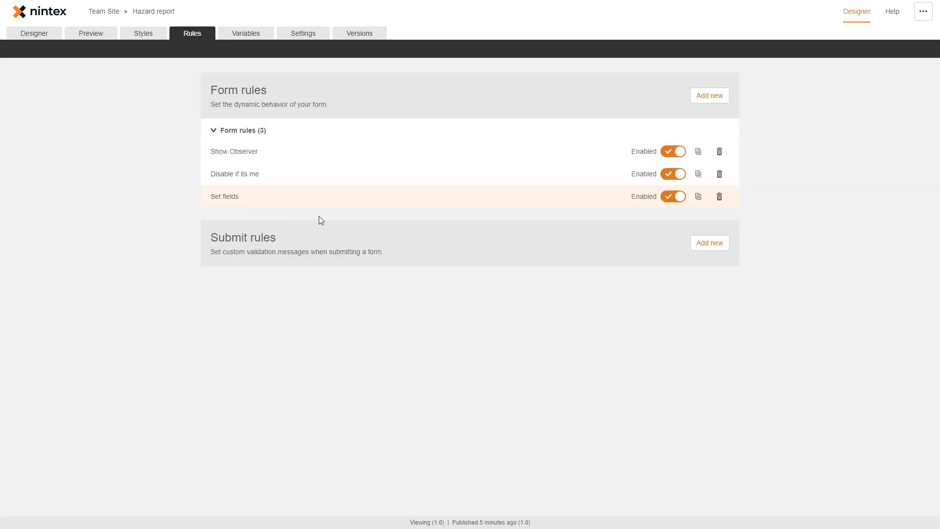
pyautogui.click(294, 201)
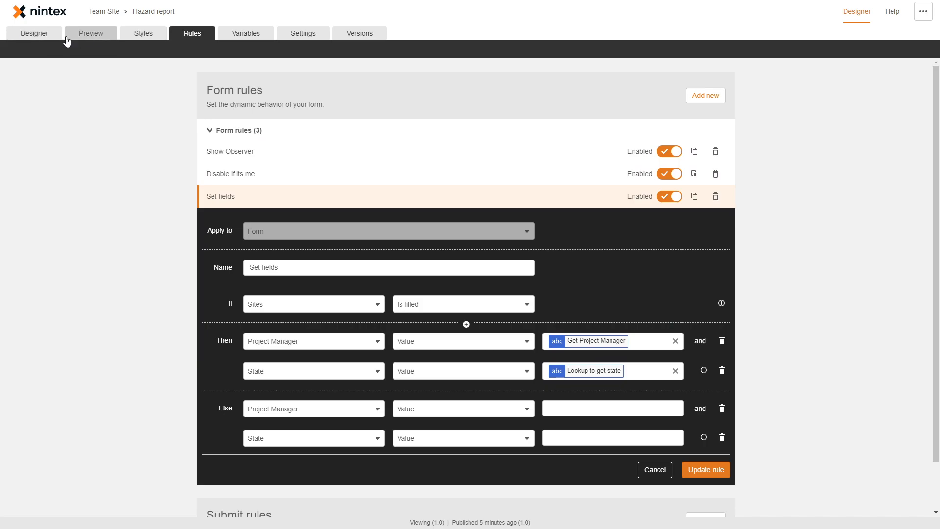
# Step: Insert the State reference after "State:" and the Project Manager reference after "Project Manager:" in the label's text
pyautogui.click(49, 39)
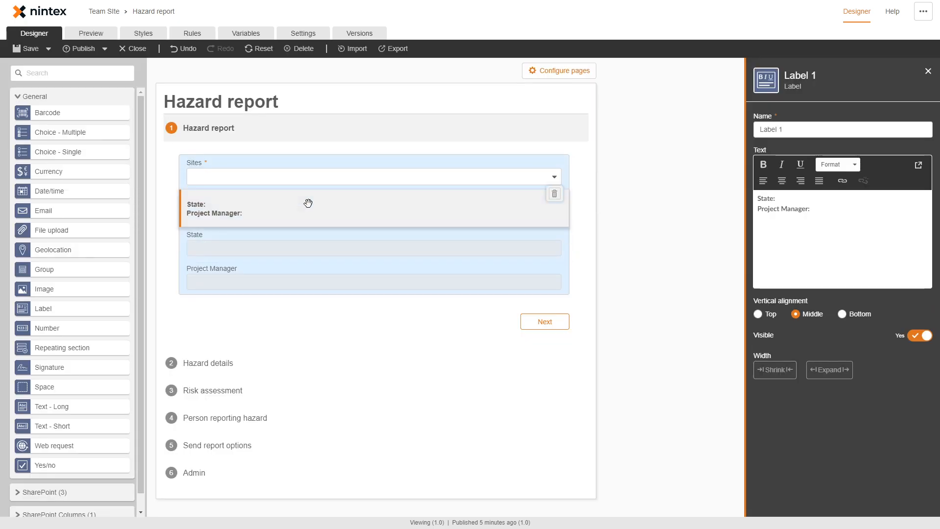
pyautogui.click(793, 217)
pyautogui.write('[')
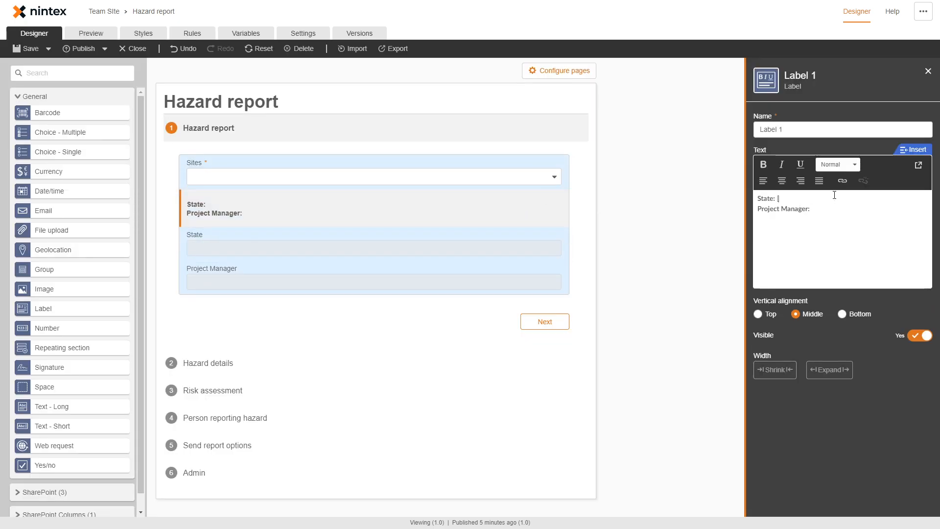
pyautogui.write('[state')
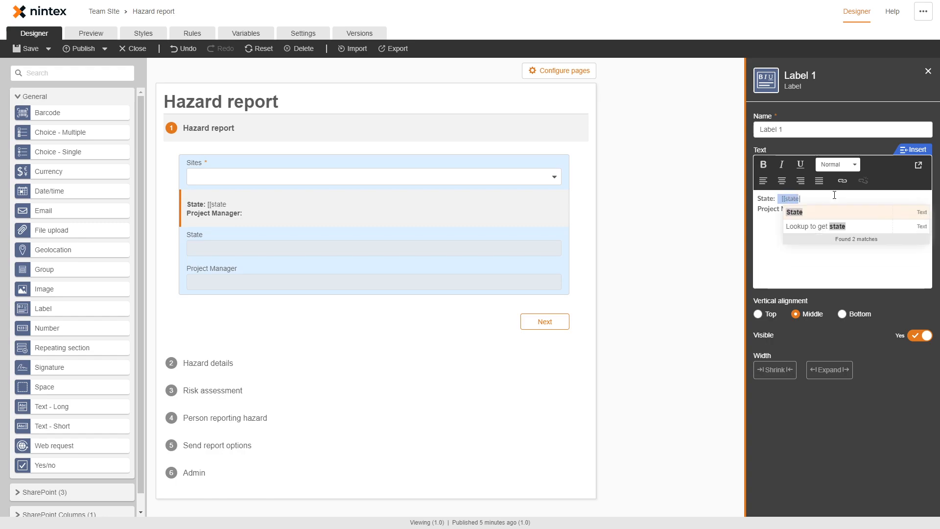
pyautogui.press('Return')
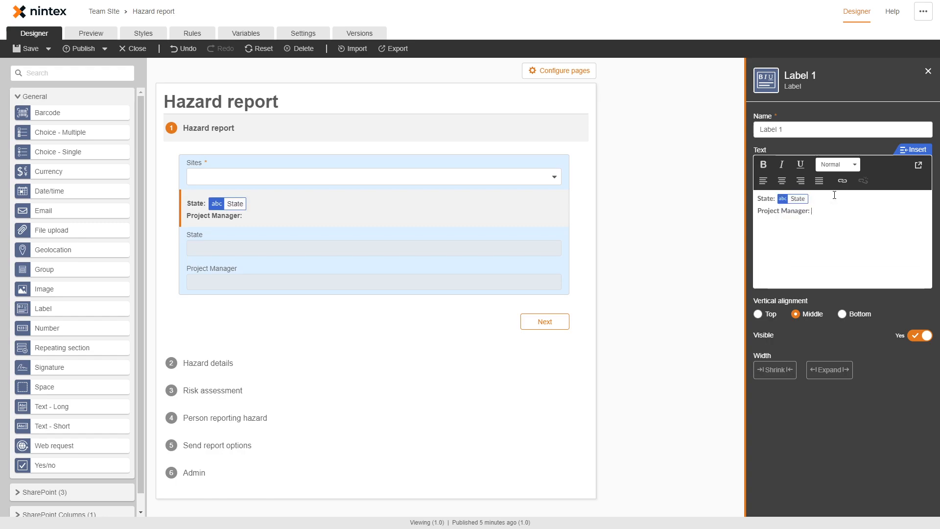
pyautogui.write('[[pro')
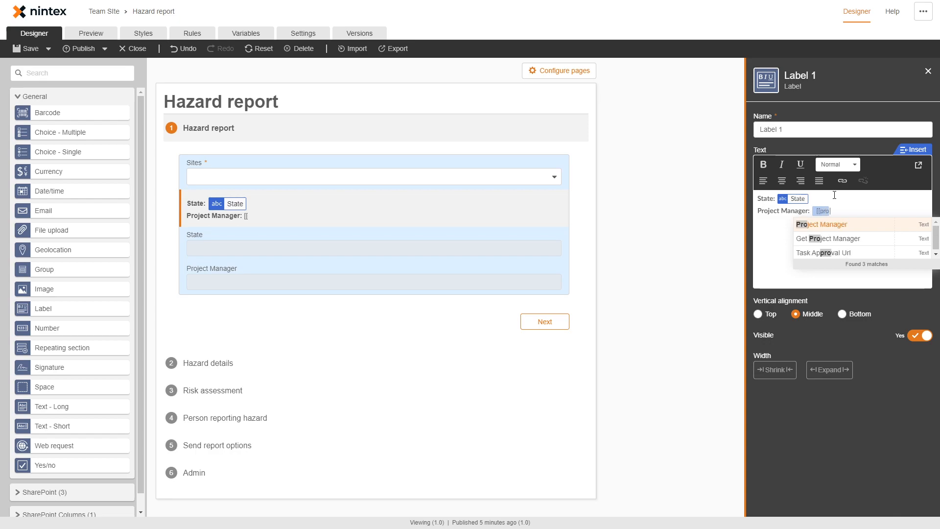
pyautogui.press('Return')
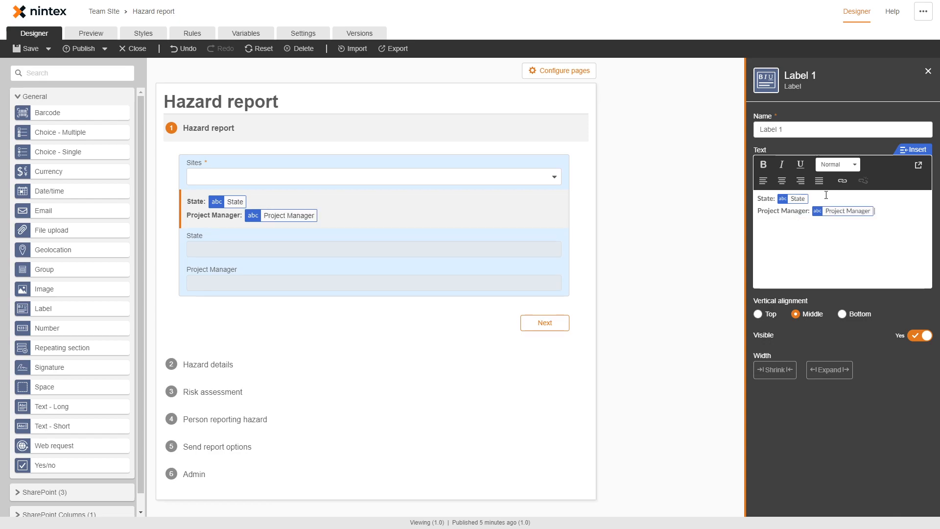
# Step: Publish the Hazard report form and open the Hazard report list in SharePoint
pyautogui.click(80, 49)
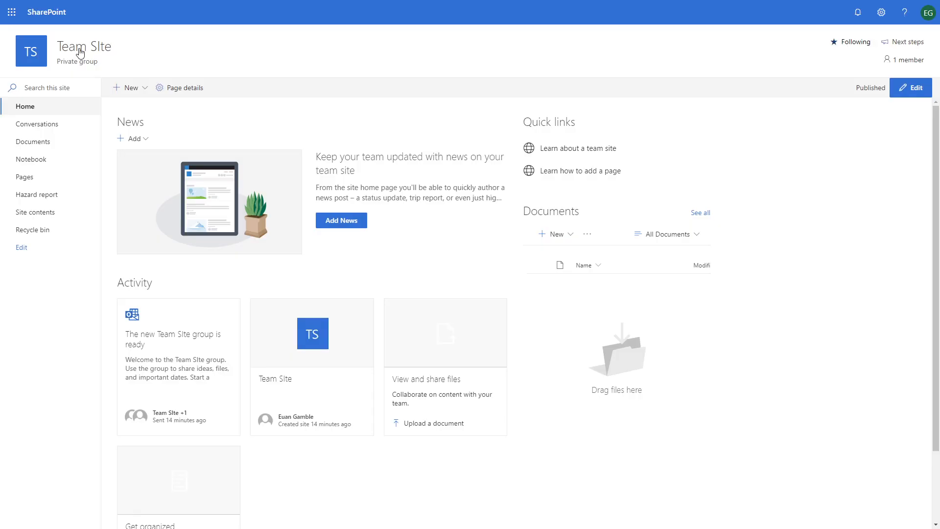
pyautogui.click(54, 199)
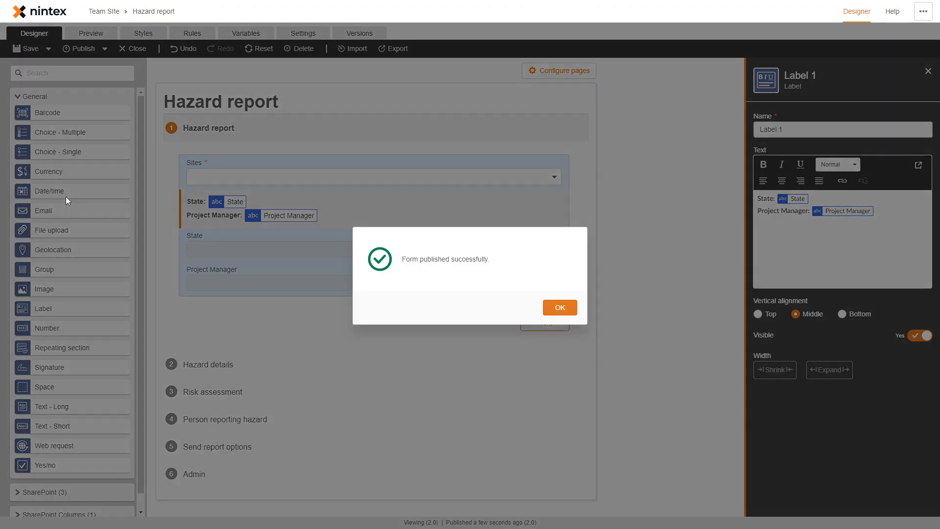
pyautogui.click(558, 311)
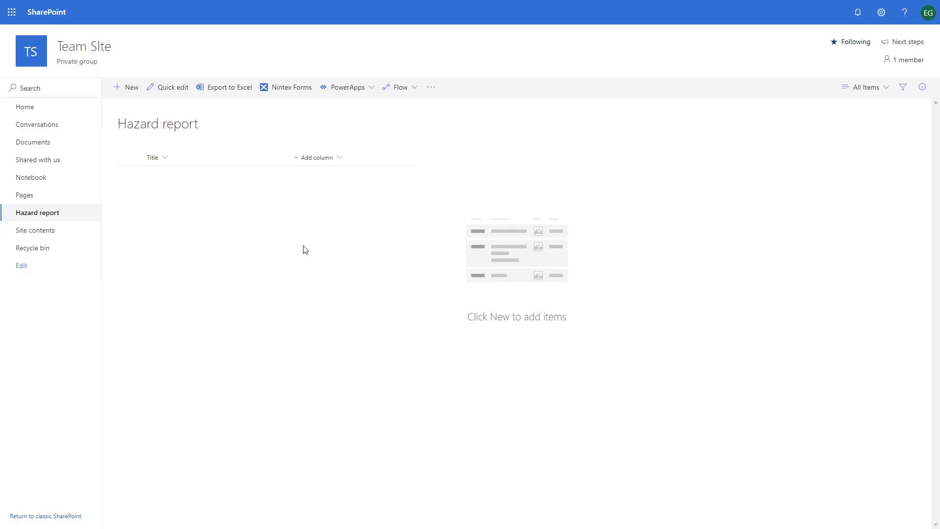
# Step: Start a new Hazard report item and choose the first listed site to check the label's State and Project Manager values
pyautogui.click(127, 89)
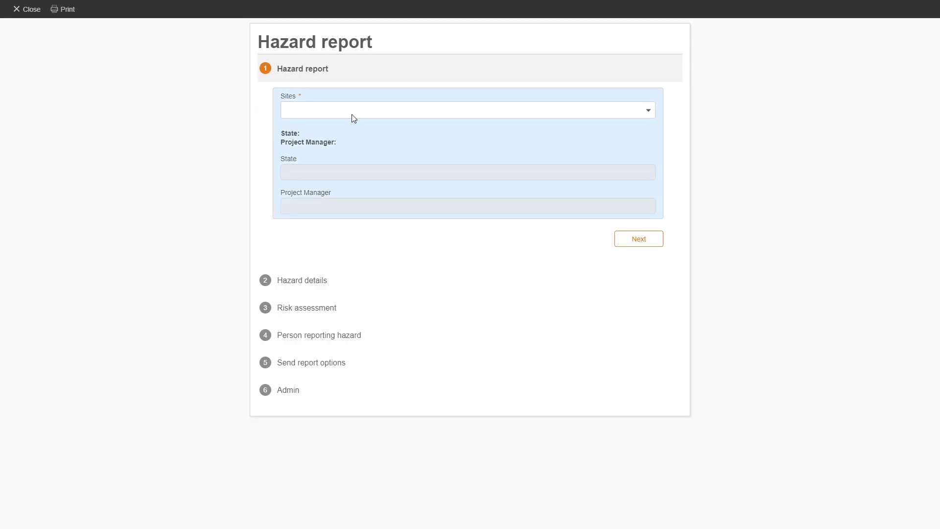
pyautogui.click(353, 116)
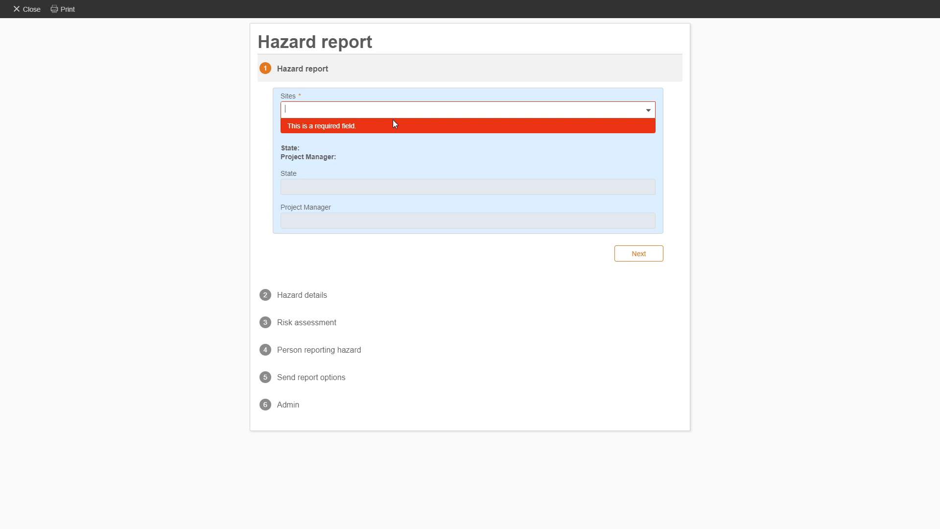
pyautogui.click(393, 117)
pyautogui.click(384, 131)
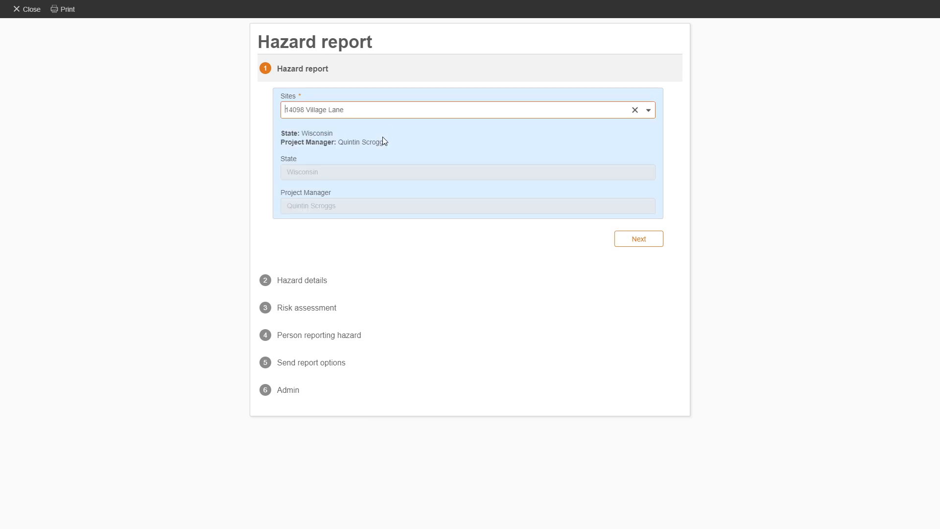
pyautogui.moveTo(302, 133); pyautogui.dragTo(392, 145)
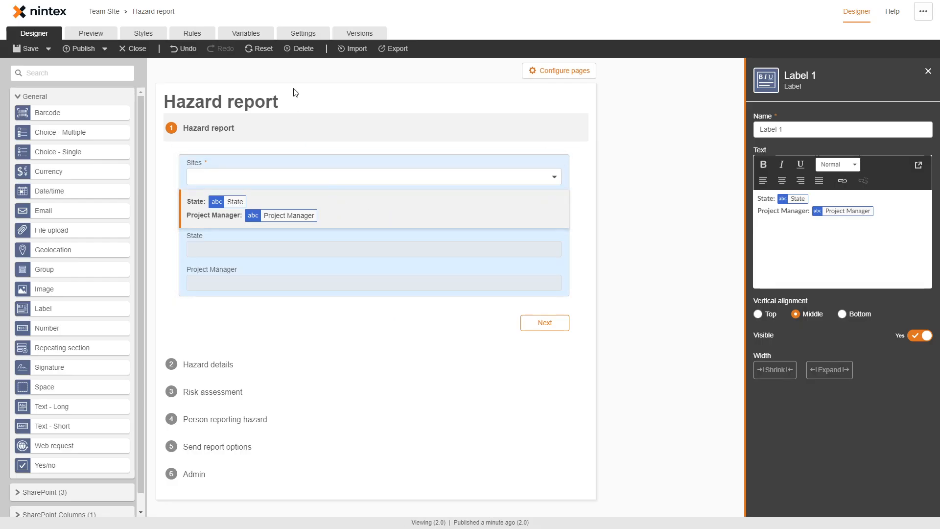
# Step: Review the Get Project Manager variable's lookup formula in the form designer, then return to the form layout
pyautogui.click(259, 33)
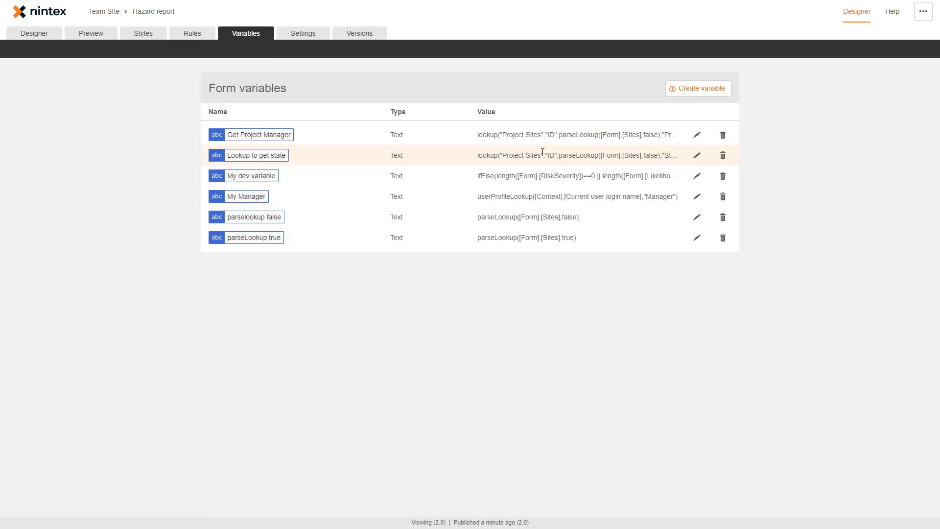
pyautogui.click(697, 134)
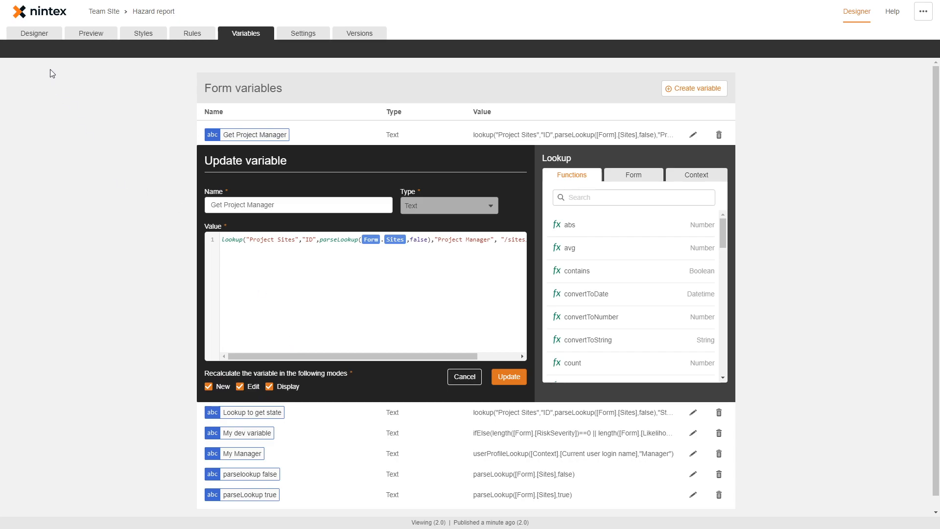
pyautogui.click(41, 38)
# Step: Add the line "Date of inspection:" above the State line in the label's text
pyautogui.click(344, 207)
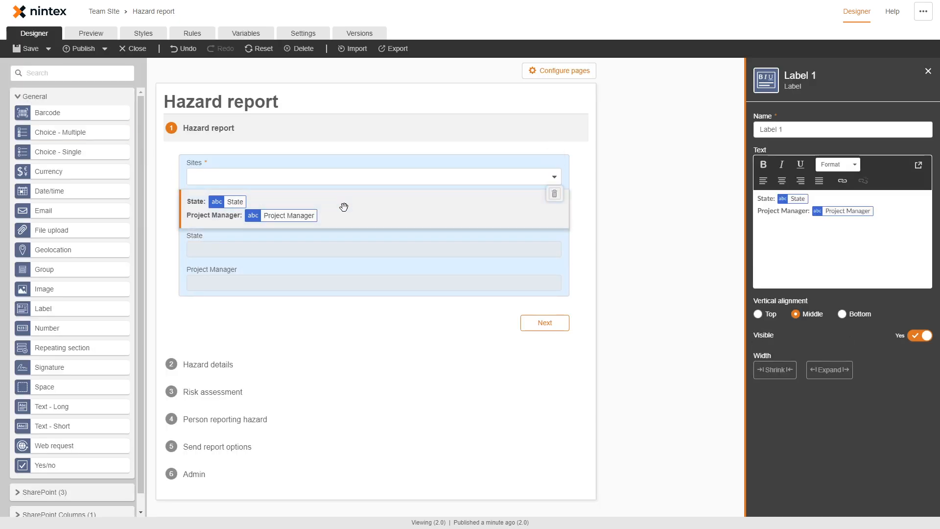
pyautogui.click(763, 200)
pyautogui.press('Return')
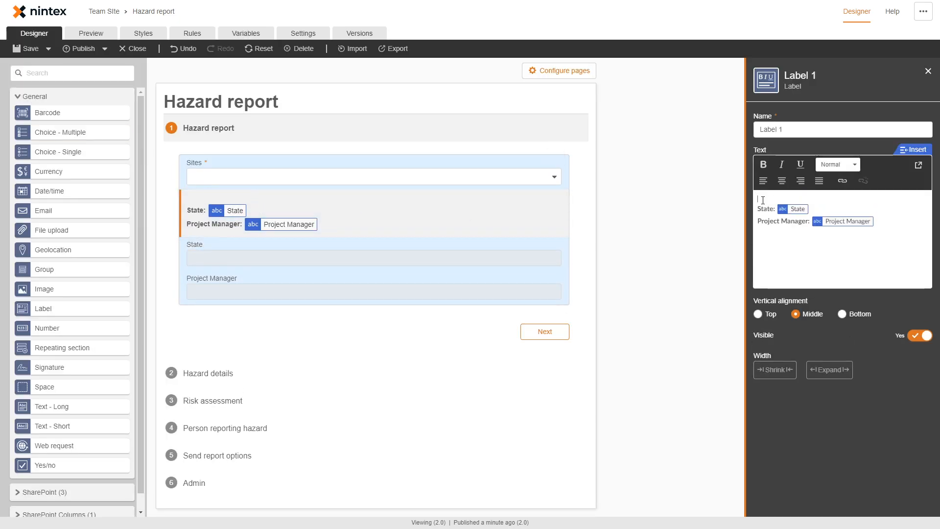
pyautogui.write('Date')
pyautogui.write(' of inspect')
pyautogui.write('oi')
pyautogui.write('oip')
pyautogui.write('n:')
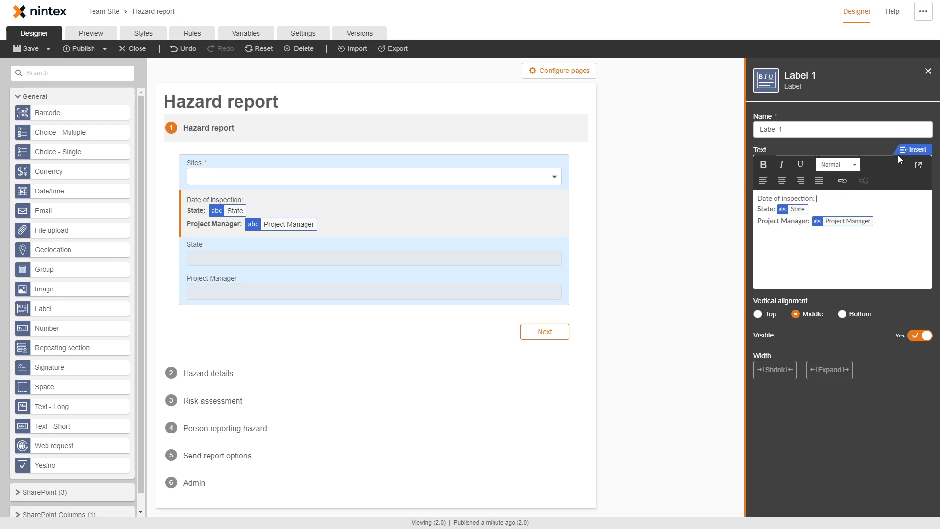
pyautogui.write('[[conte')
pyautogui.press('BackSpace')
pyautogui.press('BackSpace')
pyautogui.press('BackSpace')
pyautogui.press('BackSpace')
pyautogui.press('BackSpace')
pyautogui.press('BackSpace')
pyautogui.write('[context')
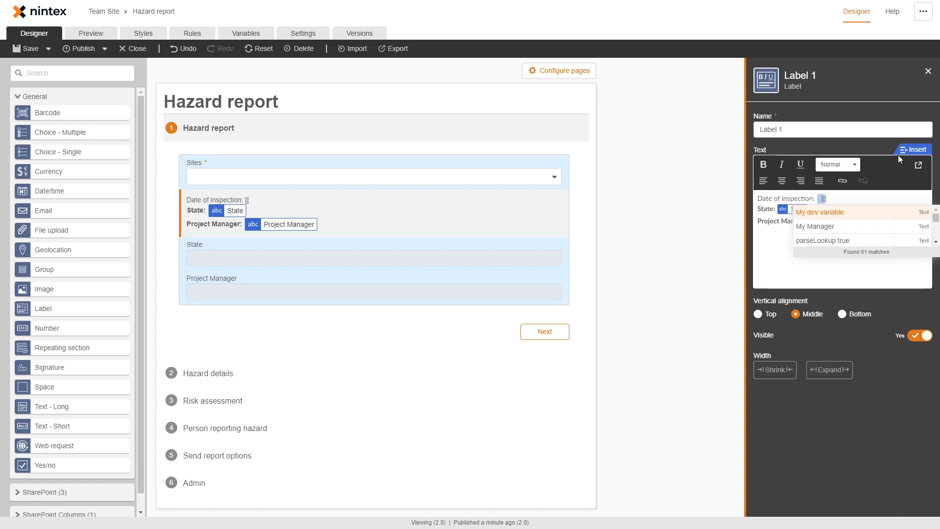
pyautogui.press('BackSpace')
pyautogui.press('BackSpace')
pyautogui.press('BackSpace')
pyautogui.press('BackSpace')
pyautogui.press('BackSpace')
pyautogui.press('BackSpace')
pyautogui.press('BackSpace')
pyautogui.press('BackSpace')
pyautogui.press('BackSpace')
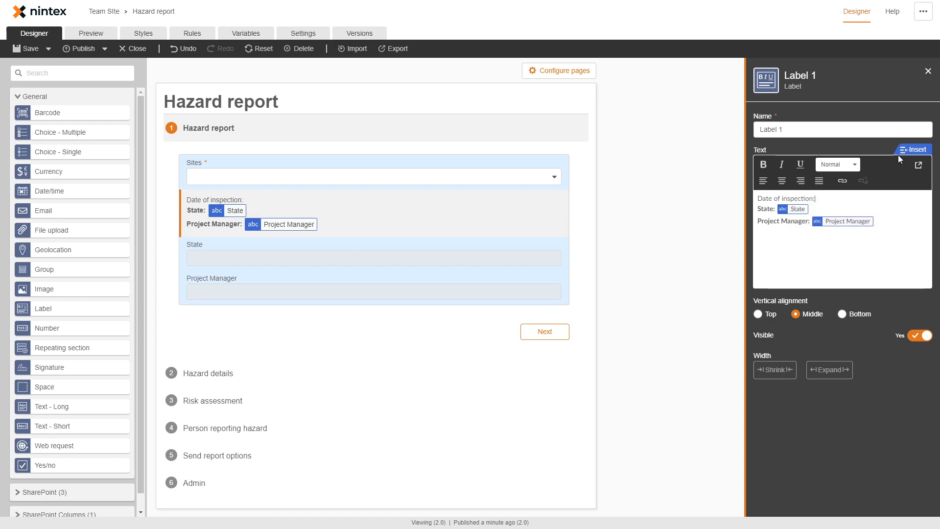
# Step: Start creating a form variable to insert after "Date of inspection:" in the label, and name it "Current date time"
pyautogui.click(915, 149)
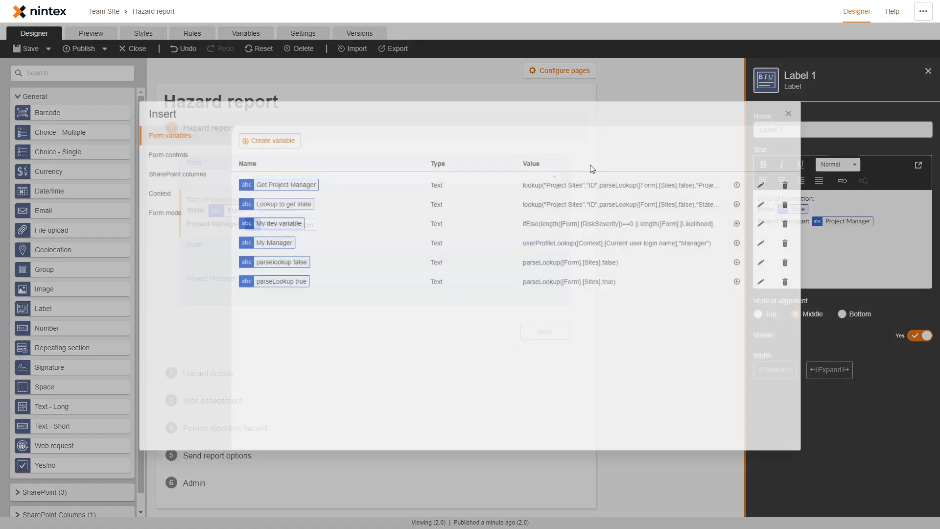
pyautogui.click(247, 134)
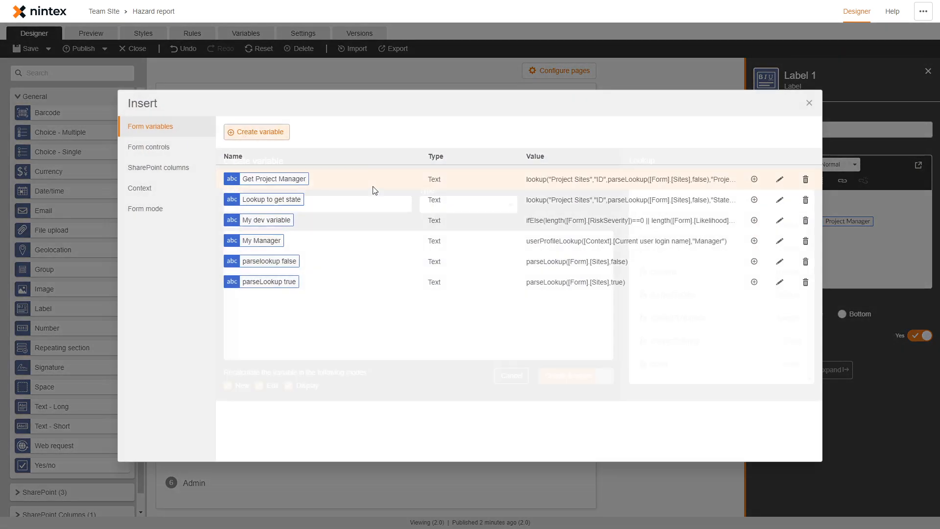
pyautogui.click(361, 204)
pyautogui.write('Current date')
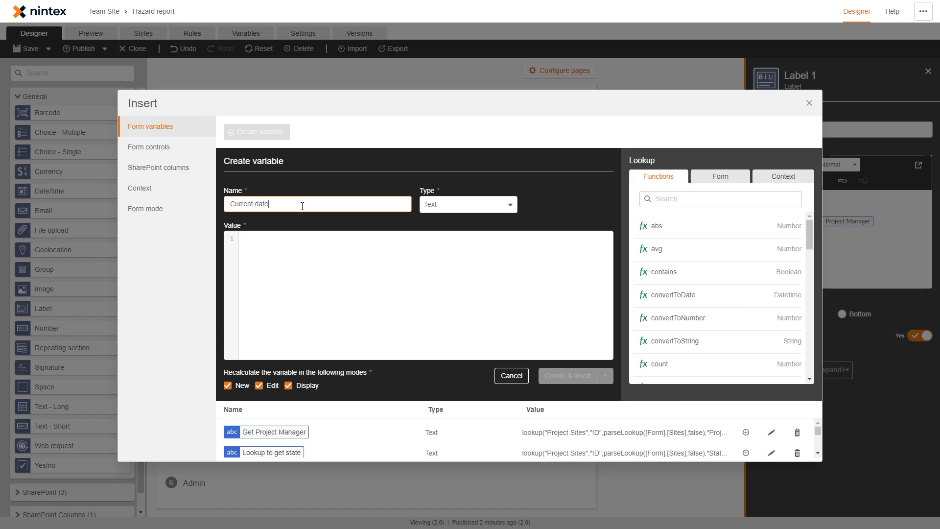
pyautogui.write('/time')
pyautogui.click(341, 254)
pyautogui.click(273, 204)
pyautogui.press('BackSpace')
pyautogui.press('Tab')
pyautogui.press('Tab')
# Step: Set the new variable's value to the context item Current date and time
pyautogui.write('cnt')
pyautogui.press('BackSpace')
pyautogui.press('BackSpace')
pyautogui.press('BackSpace')
pyautogui.write('conte')
pyautogui.press('Down')
pyautogui.press('Down')
pyautogui.press('Down')
pyautogui.press('Down')
pyautogui.press('Down')
pyautogui.press('Return')
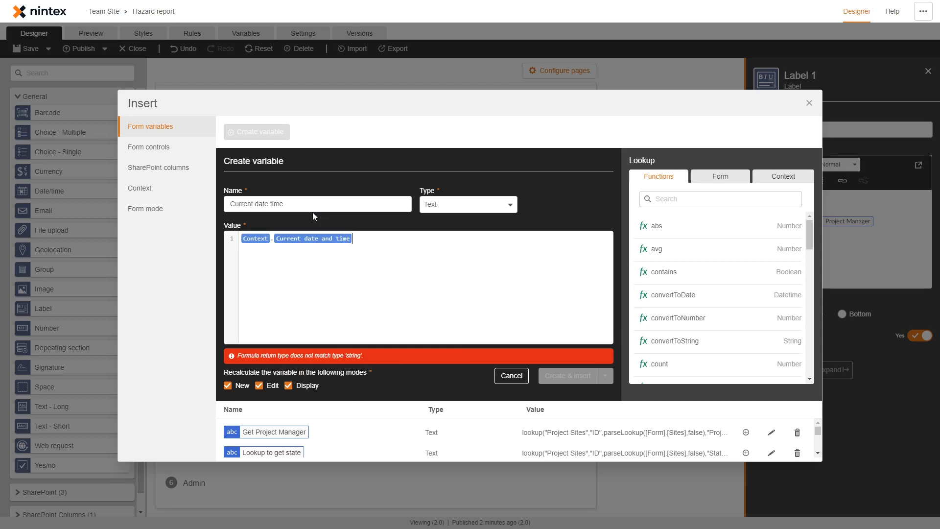
# Step: Set the variable's type to DateTime, then create it and insert it into the label
pyautogui.click(507, 203)
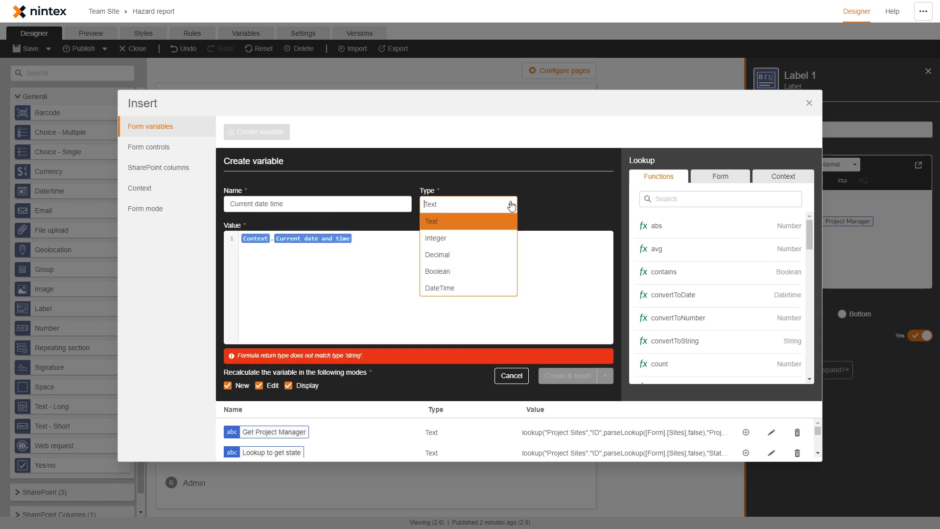
pyautogui.click(471, 287)
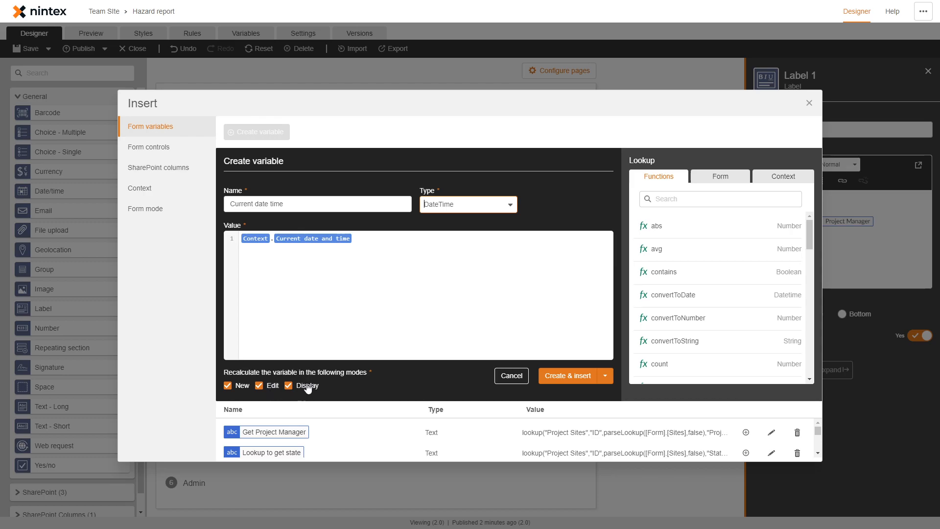
pyautogui.click(568, 380)
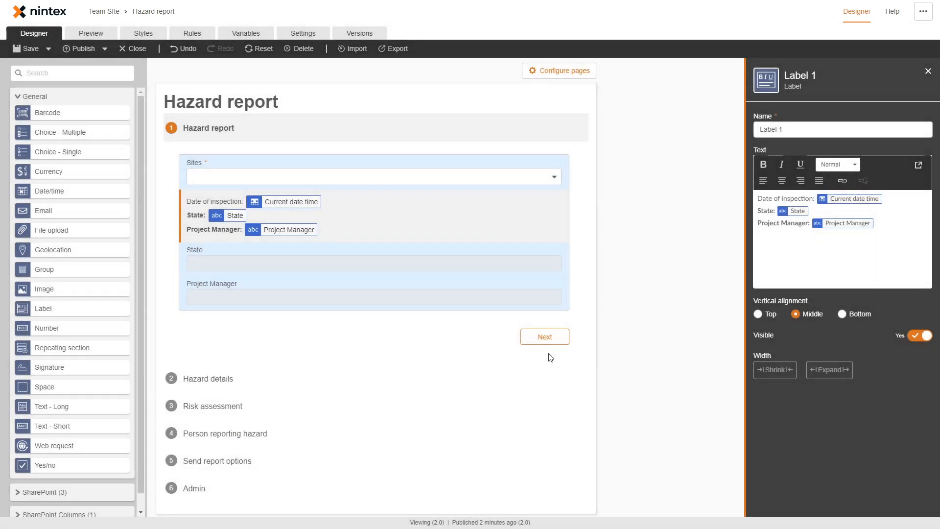
# Step: Publish the form, check the Date of inspection line in a new Hazard report item and return to the designer
pyautogui.click(91, 55)
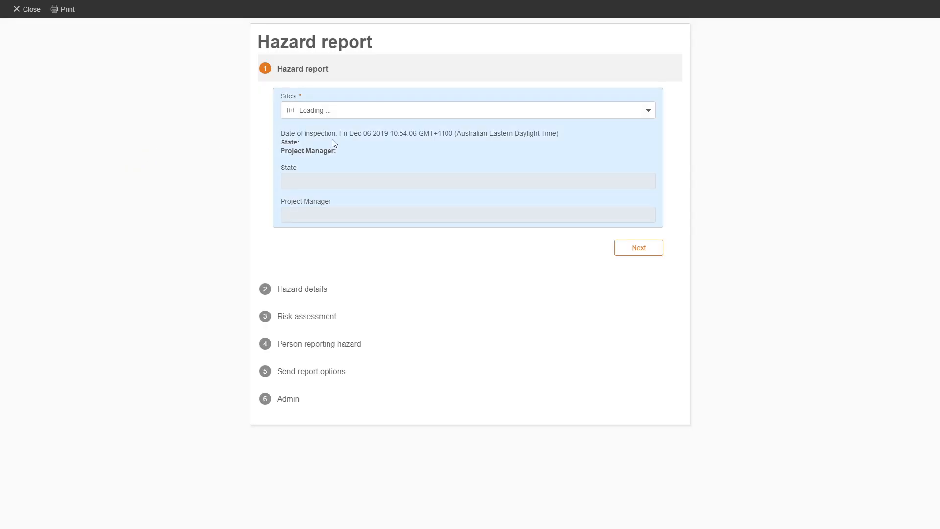
pyautogui.moveTo(338, 133); pyautogui.dragTo(565, 141)
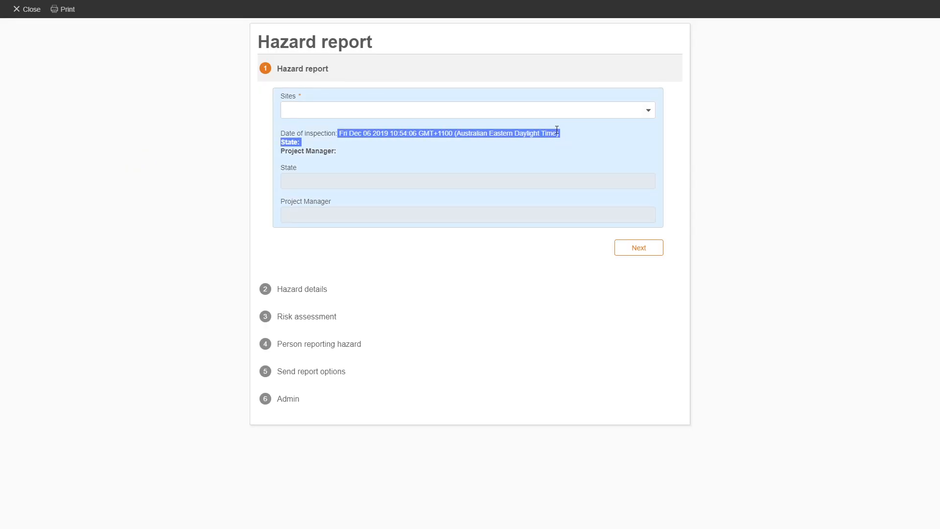
pyautogui.click(568, 139)
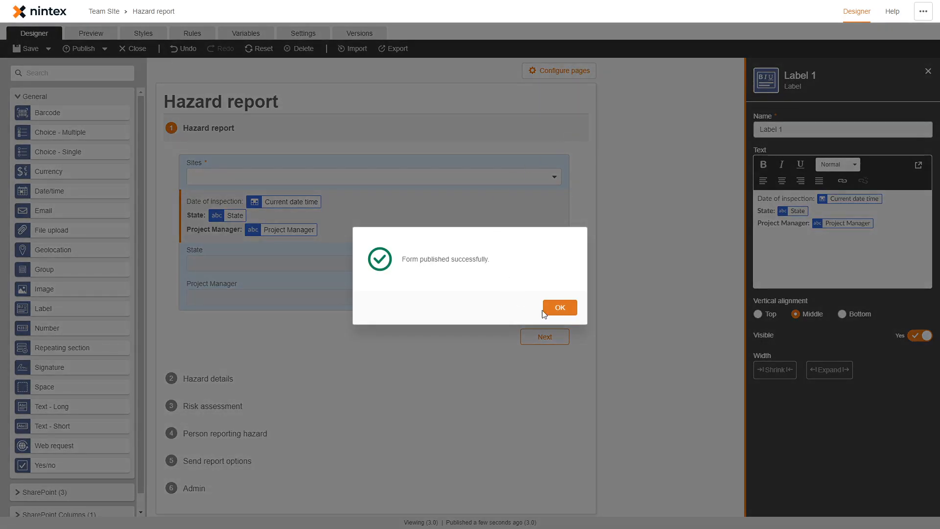
pyautogui.click(544, 311)
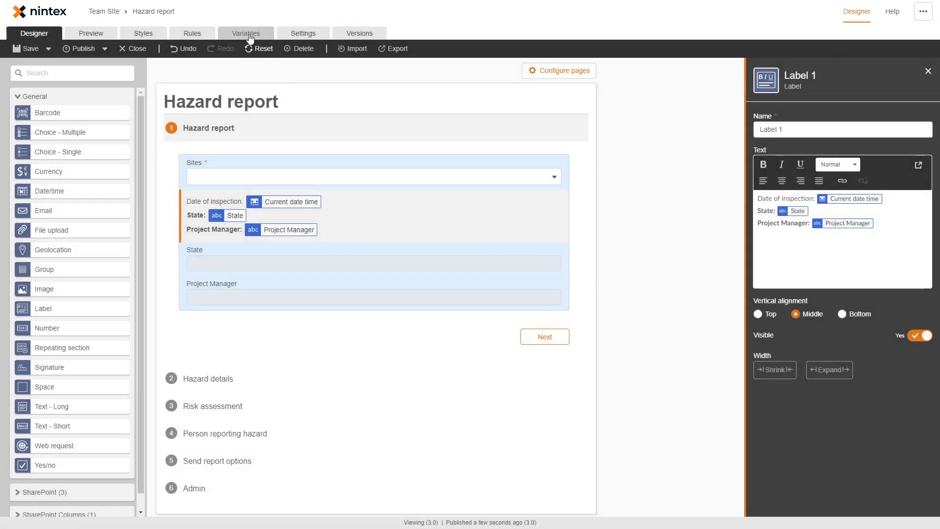
# Step: Open the Current date time variable for editing and add the formatDate function ahead of its existing value
pyautogui.click(246, 34)
pyautogui.click(697, 136)
pyautogui.click(615, 196)
pyautogui.write('date')
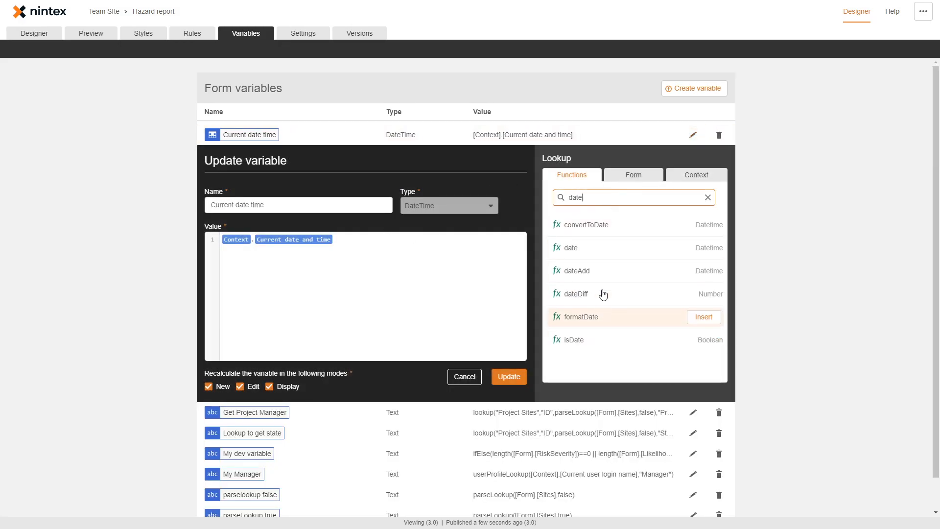
pyautogui.click(359, 246)
pyautogui.press('Return')
pyautogui.write('for')
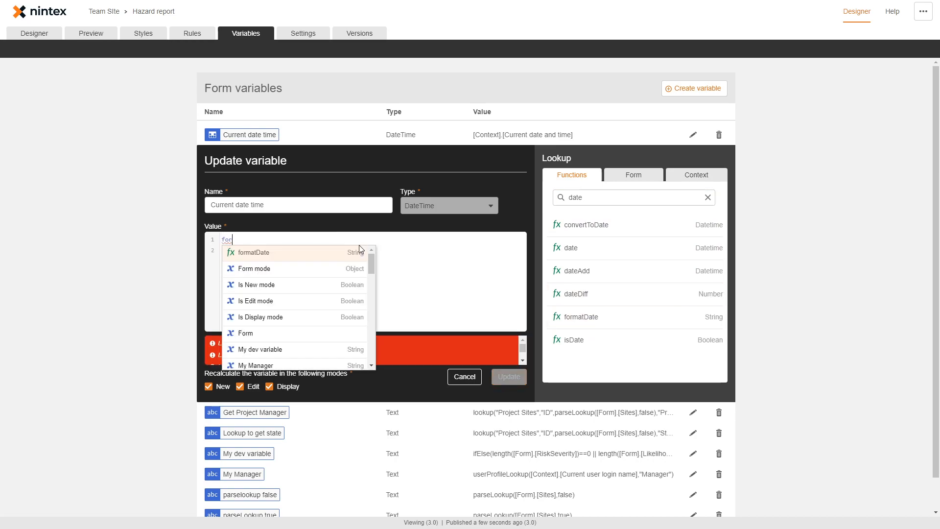
pyautogui.press('Return')
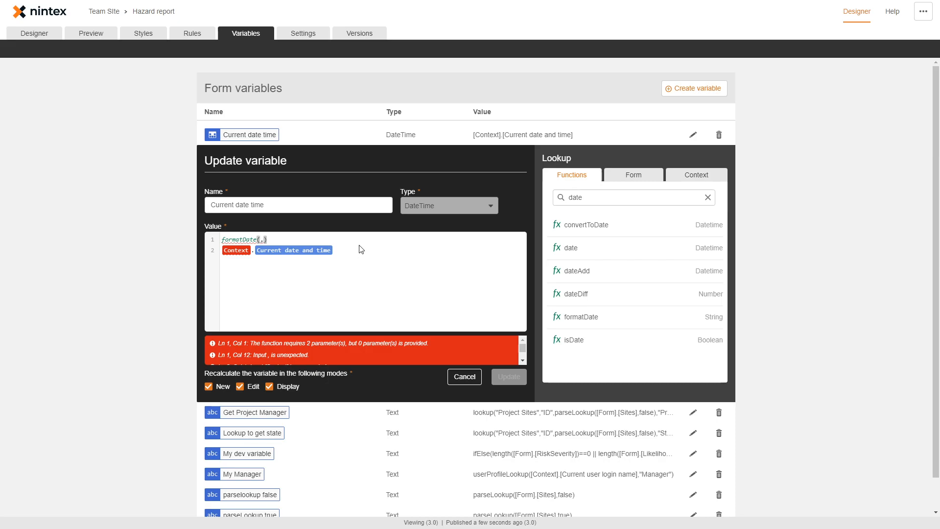
# Step: Using the formatDate help, complete the formula as formatDate([Context].[Current date and time], "DD/MM/YYYY", copy it and cancel the variable edit
pyautogui.click(597, 317)
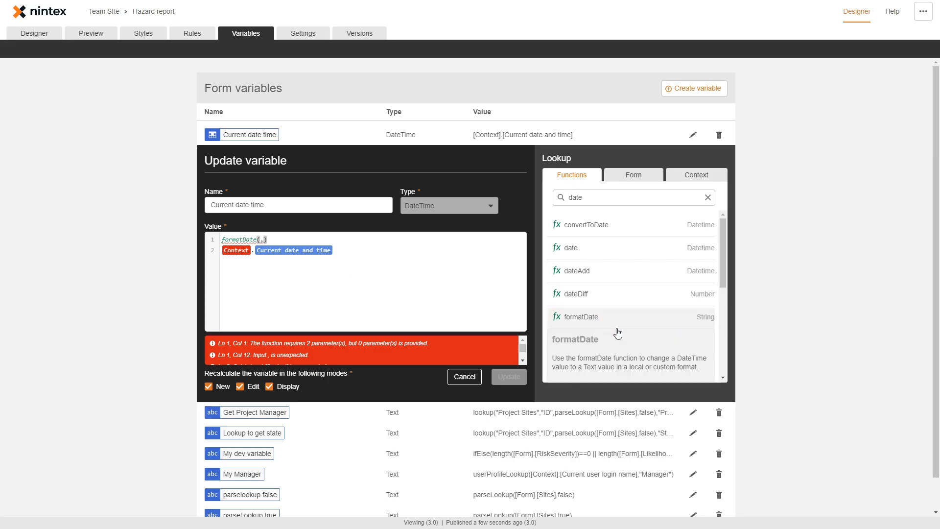
pyautogui.scroll(-2, 655, 324)
pyautogui.scroll(1, 649, 311)
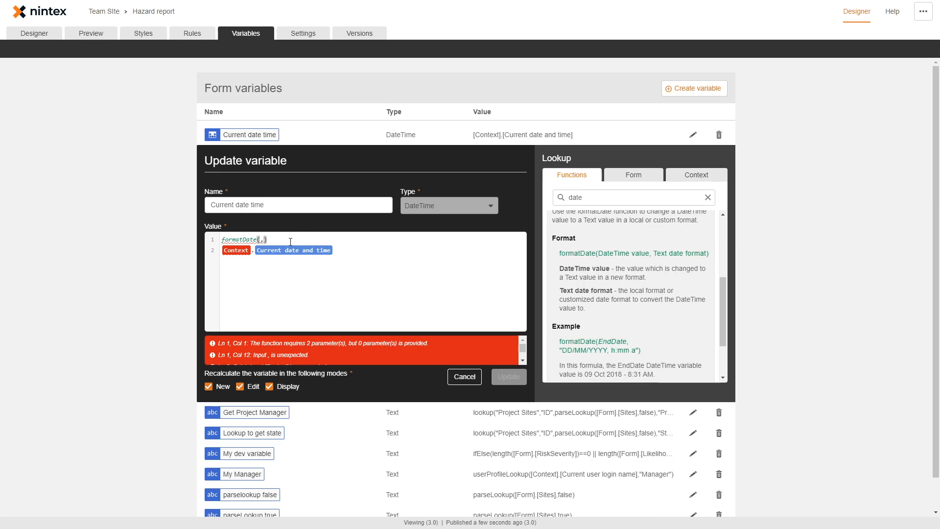
pyautogui.press('Delete')
pyautogui.press('Delete')
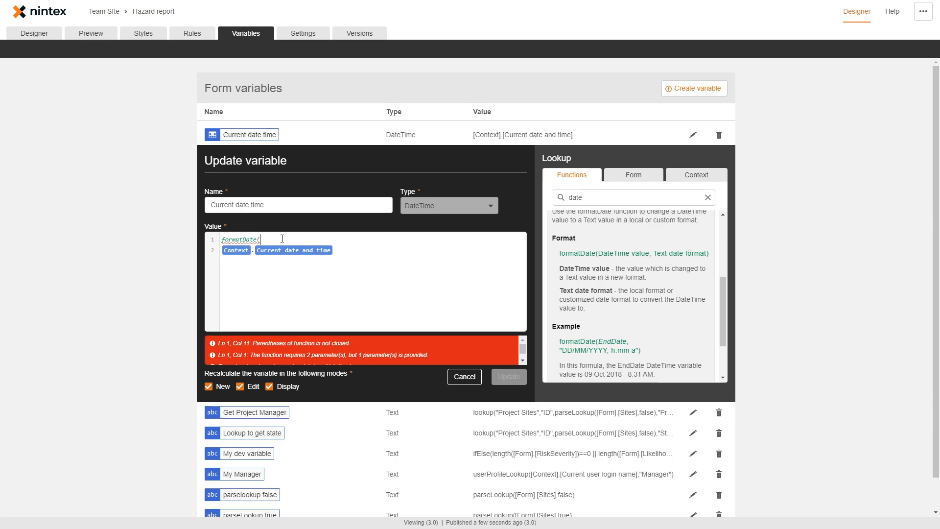
pyautogui.press('Delete')
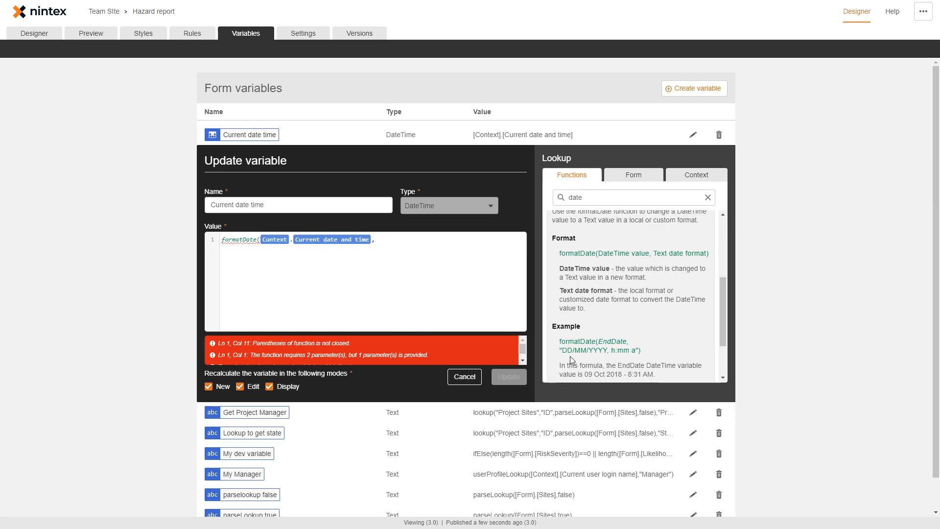
pyautogui.write('"DD/MM/YYY')
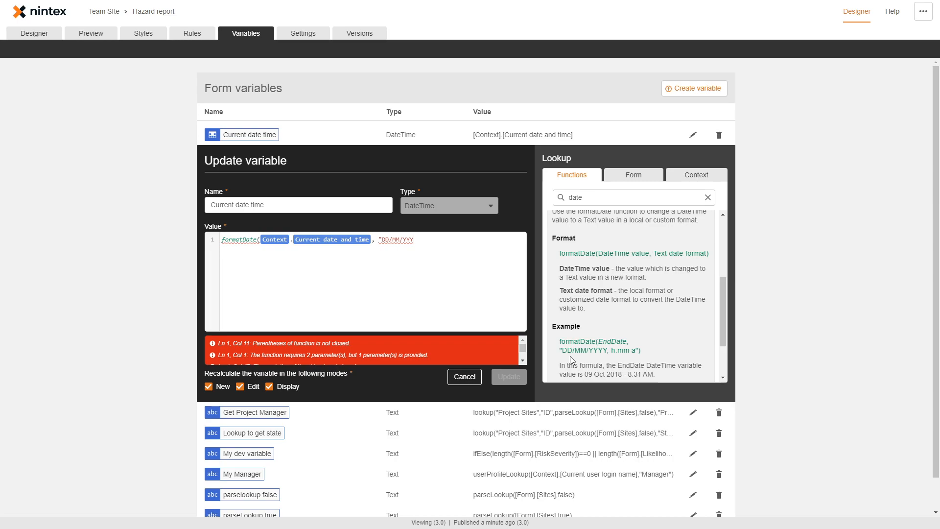
pyautogui.write('Y"')
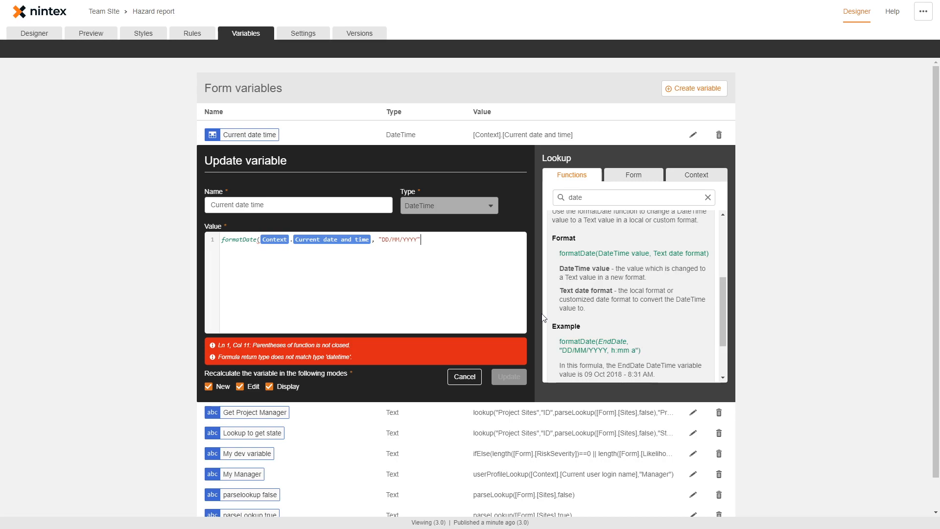
pyautogui.hotkey('ctrl', 'a')
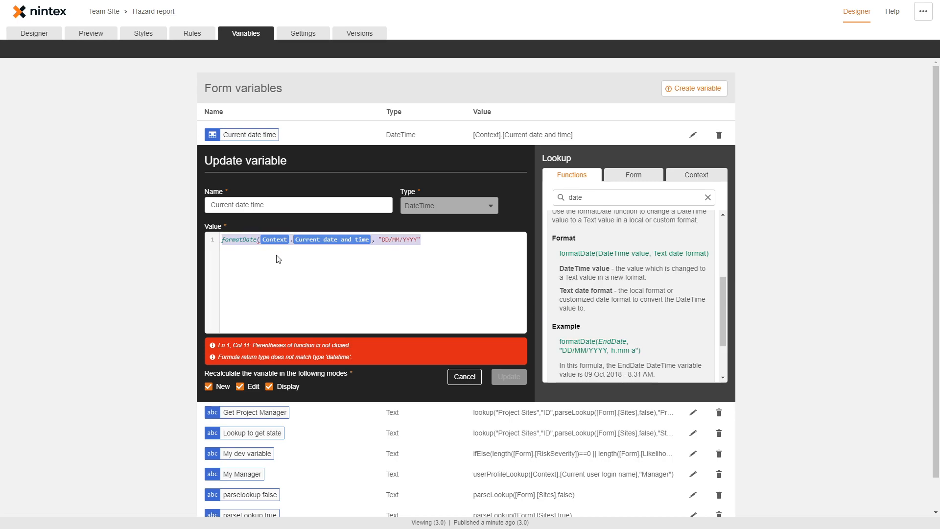
pyautogui.click(466, 377)
# Step: Create a Text variable named "Date now as string" with the value formatDate([Context].[Current date and time], "DD/MM/YYYY")
pyautogui.click(693, 90)
pyautogui.click(302, 168)
pyautogui.write('Da')
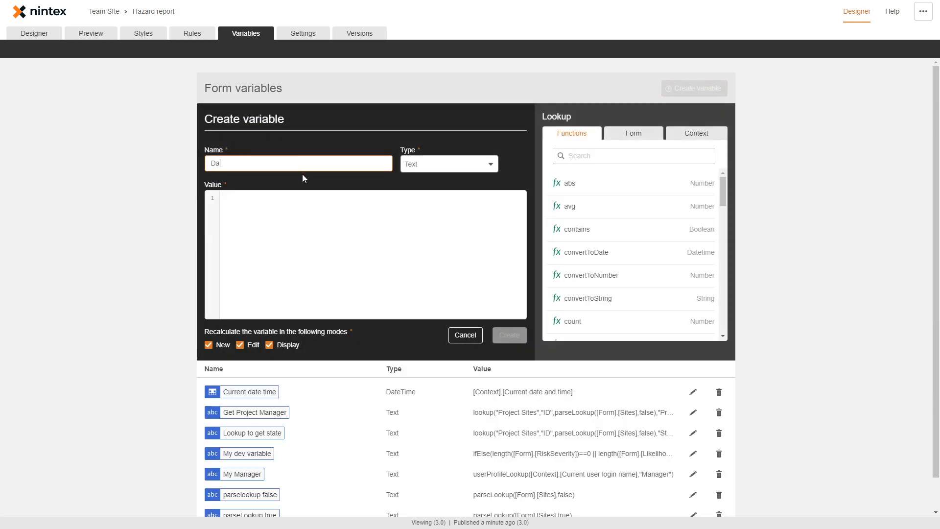
pyautogui.write('te now as string')
pyautogui.click(311, 219)
pyautogui.write('formatDate([Context].[Current date and time], "DD/MM/YYYY"')
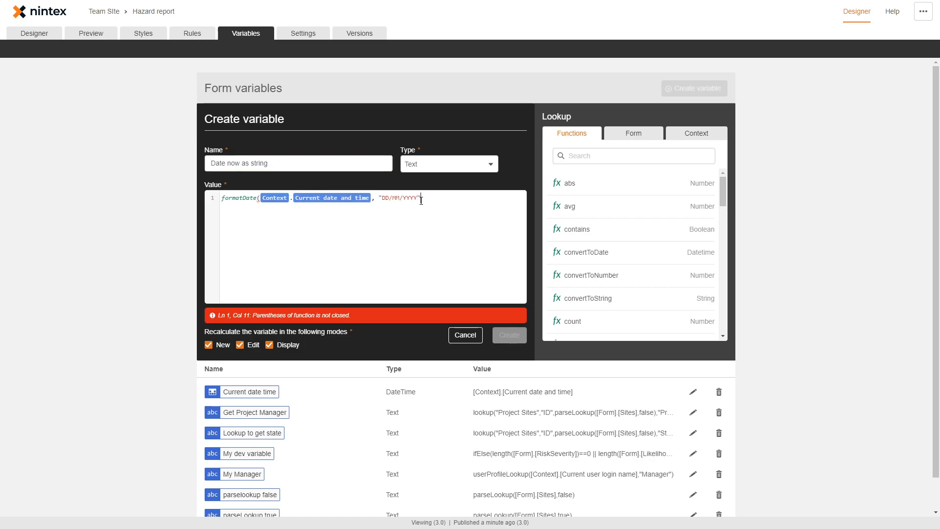
pyautogui.write(')')
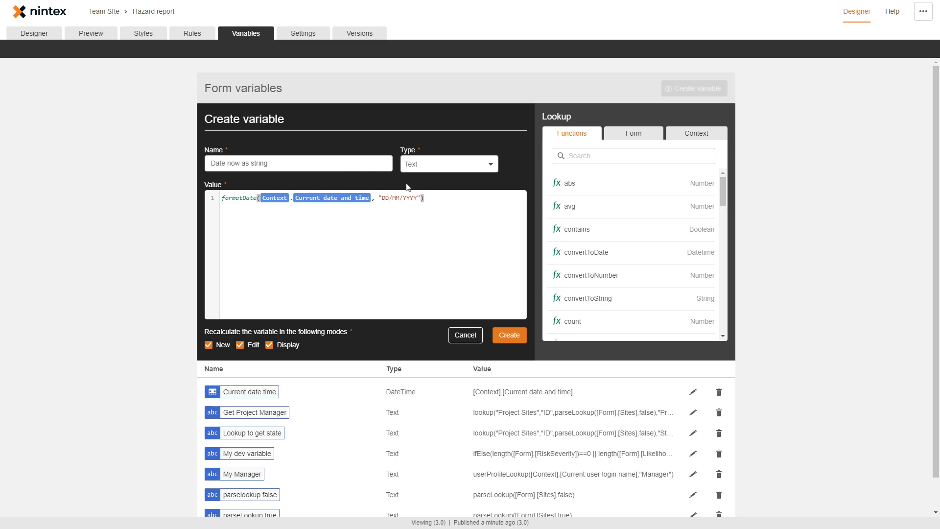
pyautogui.click(515, 338)
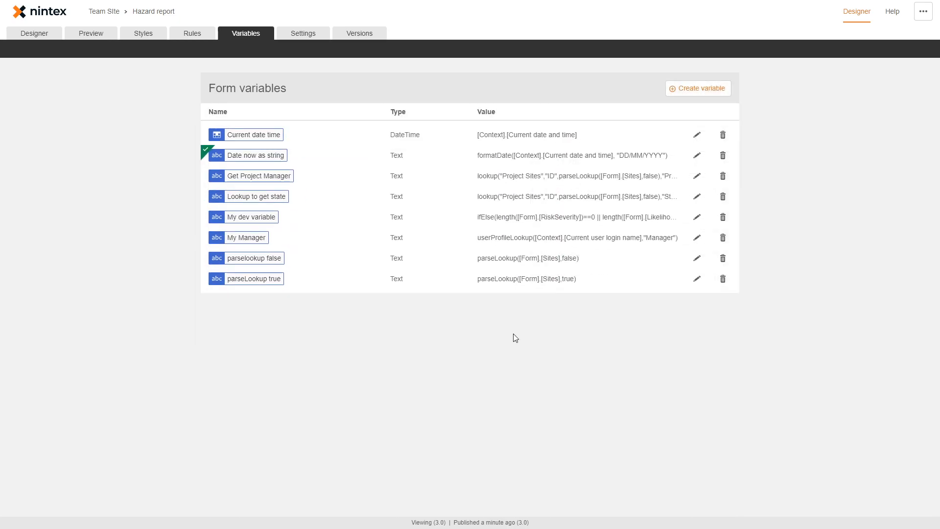
# Step: Return to the form layout and remove the Current date time variable from the label's "Date of inspection:" line
pyautogui.click(52, 36)
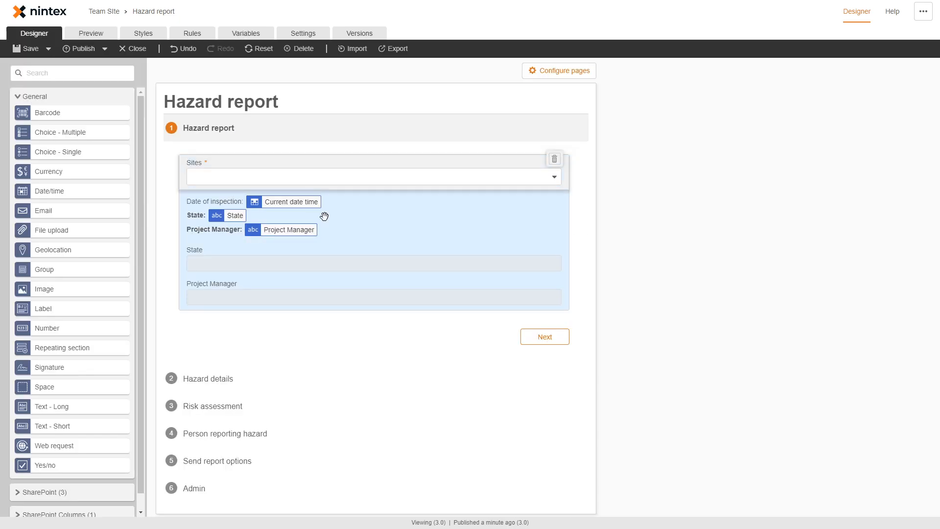
pyautogui.click(279, 203)
pyautogui.click(893, 198)
pyautogui.press('BackSpace')
pyautogui.press('BackSpace')
# Step: Insert the Date now as string variable after "Date of inspection:" in the label's text
pyautogui.write('[')
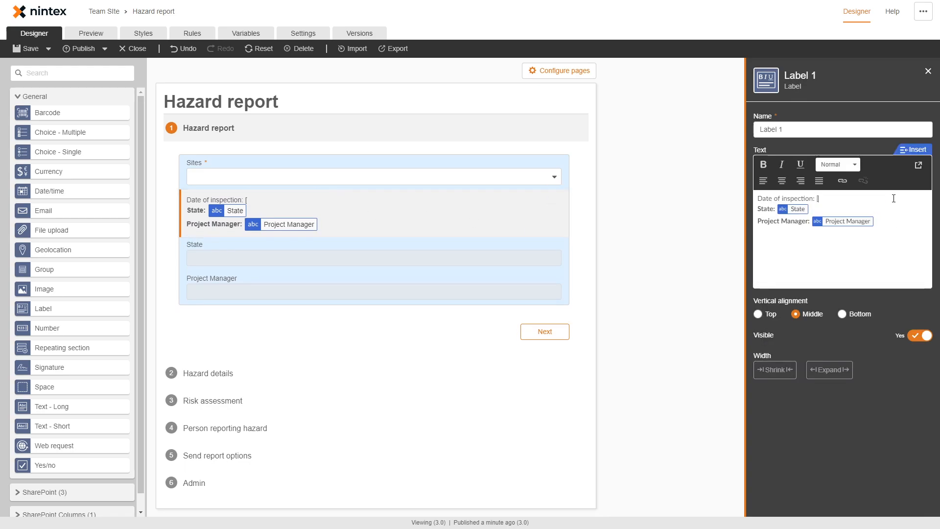
pyautogui.write('[c')
pyautogui.press('Down')
pyautogui.press('Down')
pyautogui.press('Down')
pyautogui.press('Down')
pyautogui.press('Down')
pyautogui.press('Down')
pyautogui.press('Down')
pyautogui.press('Up')
pyautogui.press('Up')
pyautogui.press('Up')
pyautogui.press('Up')
pyautogui.press('Up')
pyautogui.press('Up')
pyautogui.press('Up')
pyautogui.press('BackSpace')
pyautogui.write('date')
pyautogui.press('Down')
pyautogui.press('Down')
pyautogui.press('Down')
pyautogui.press('Down')
pyautogui.press('Down')
pyautogui.press('Return')
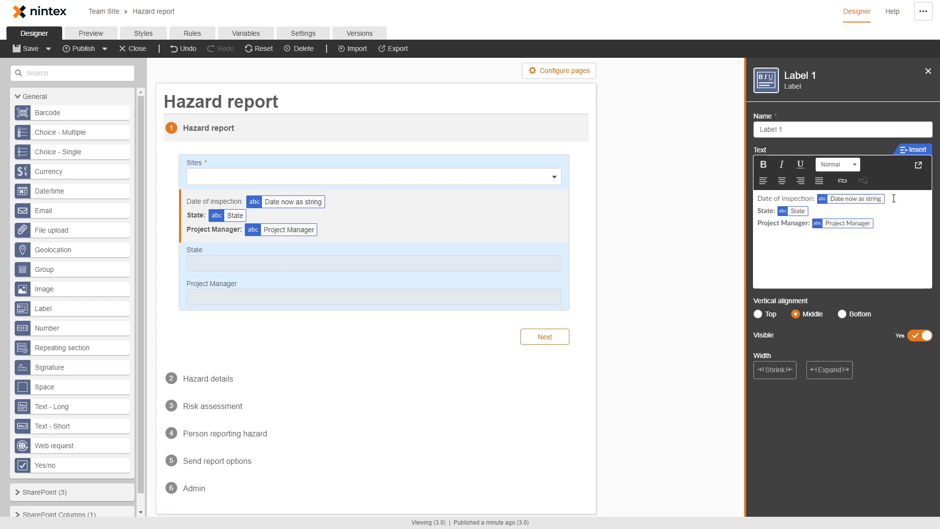
# Step: Publish the updated form and check the formatted inspection date in a new Hazard report item
pyautogui.click(82, 50)
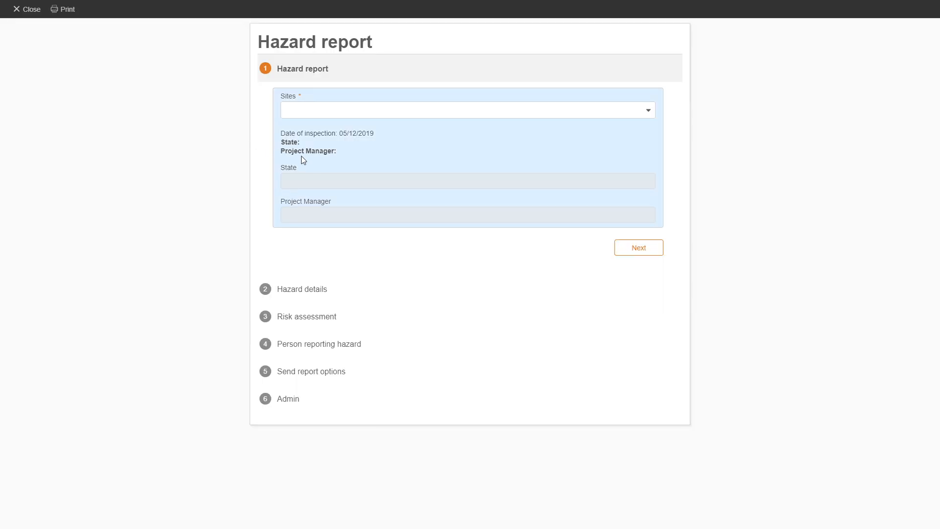
pyautogui.moveTo(341, 135); pyautogui.dragTo(366, 136)
pyautogui.moveTo(280, 133); pyautogui.dragTo(338, 134)
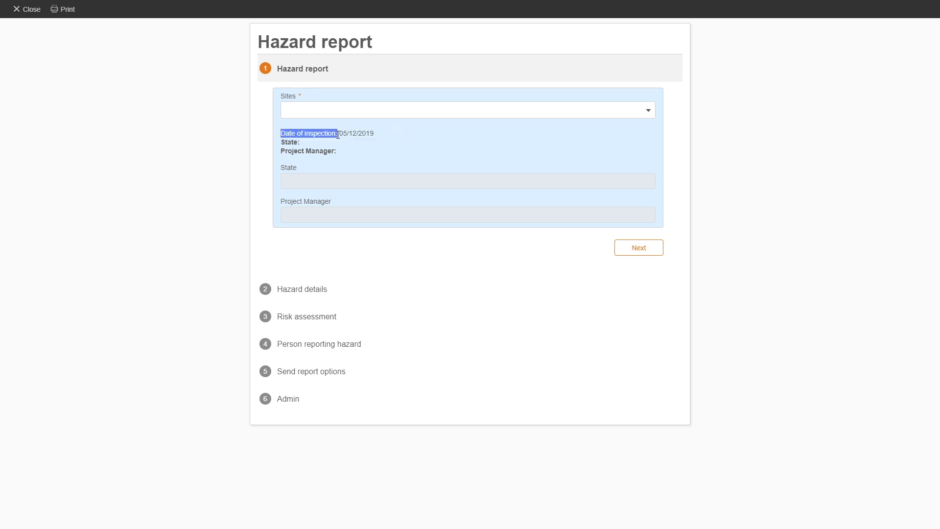
pyautogui.click(375, 142)
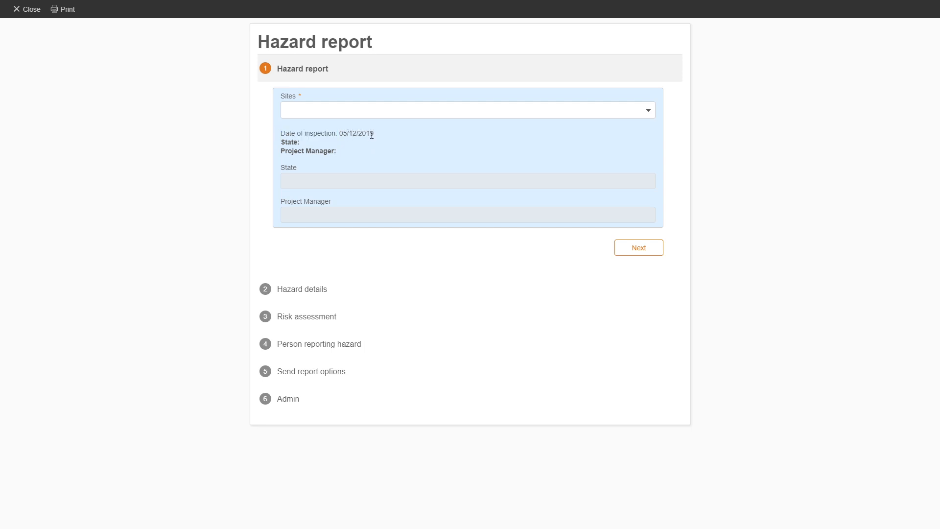
pyautogui.moveTo(373, 134); pyautogui.dragTo(340, 133)
# Step: Switch back to the form designer, dismiss the publish confirmation and open the list of form variables
pyautogui.hotkey('alt', 'Tab')
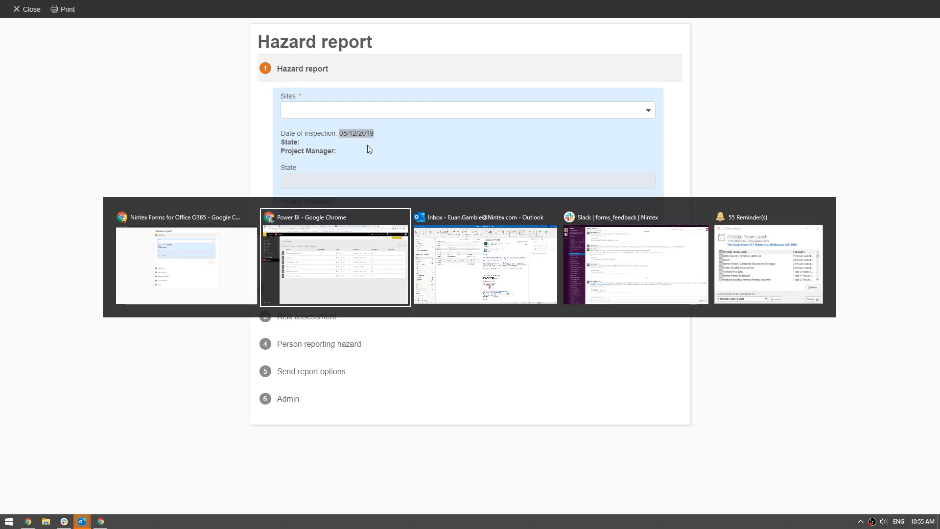
pyautogui.hotkey('alt', 'Tab')
pyautogui.hotkey('alt', 'Tab')
pyautogui.hotkey('alt', 'Tab')
pyautogui.hotkey('alt', 'Tab')
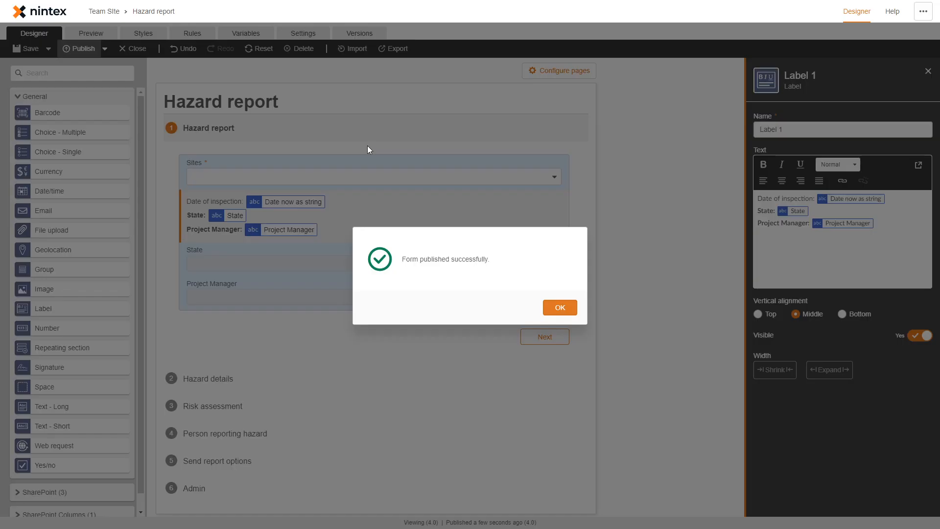
pyautogui.click(565, 309)
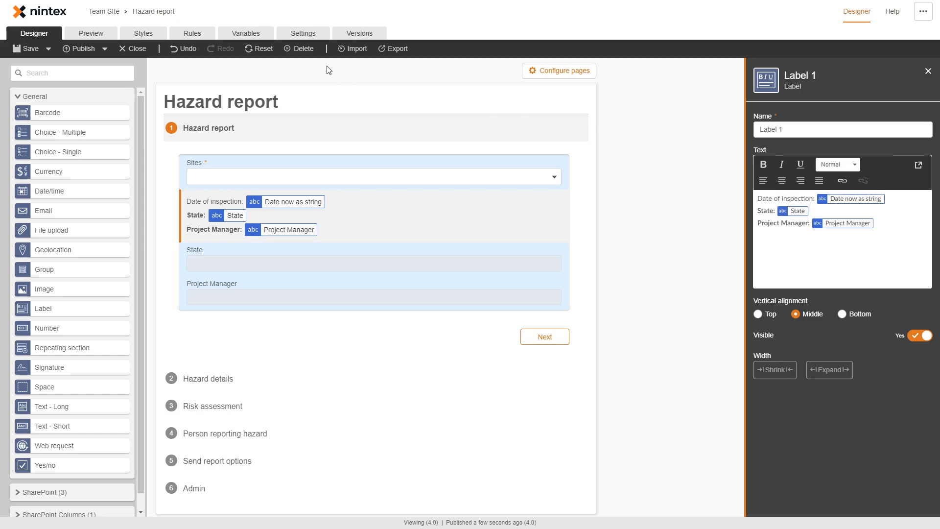
pyautogui.click(246, 33)
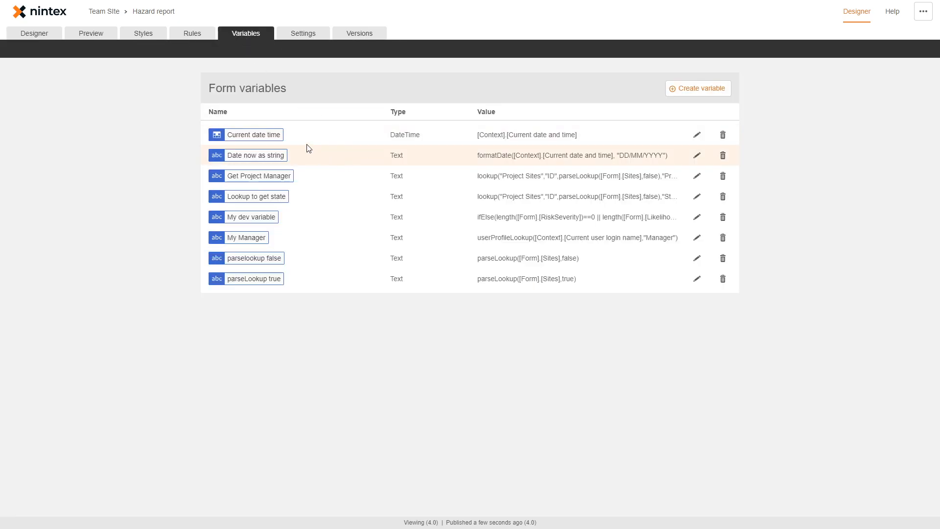
# Step: Delete the Current date time variable from the form variables
pyautogui.click(696, 134)
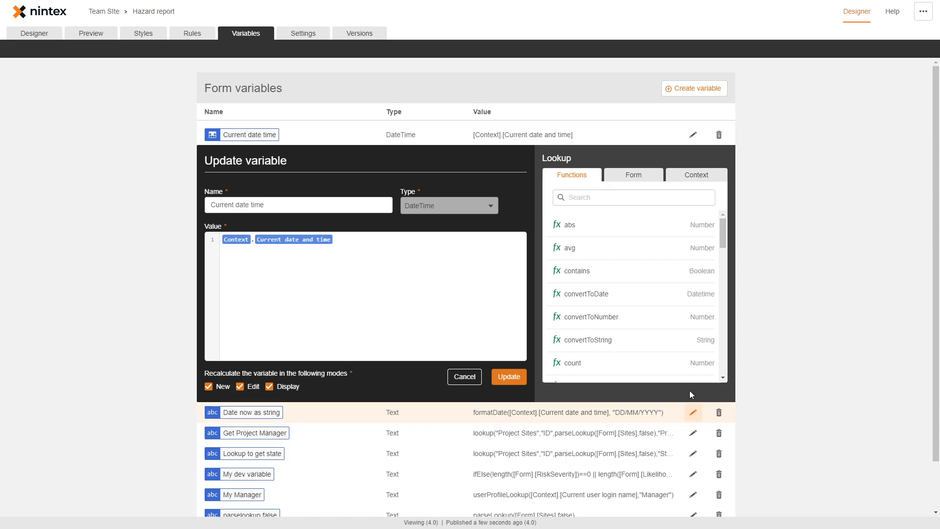
pyautogui.click(719, 134)
pyautogui.click(698, 135)
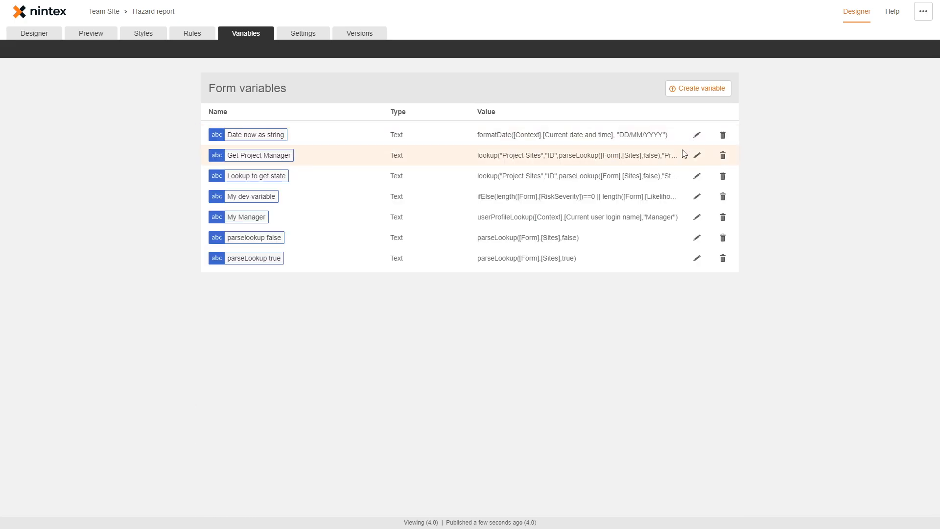
# Step: Look up the formatDate function's example and change the Date now as string variable's format to "DD/MM/YYYY h:mm"
pyautogui.click(696, 136)
pyautogui.click(420, 238)
pyautogui.click(630, 196)
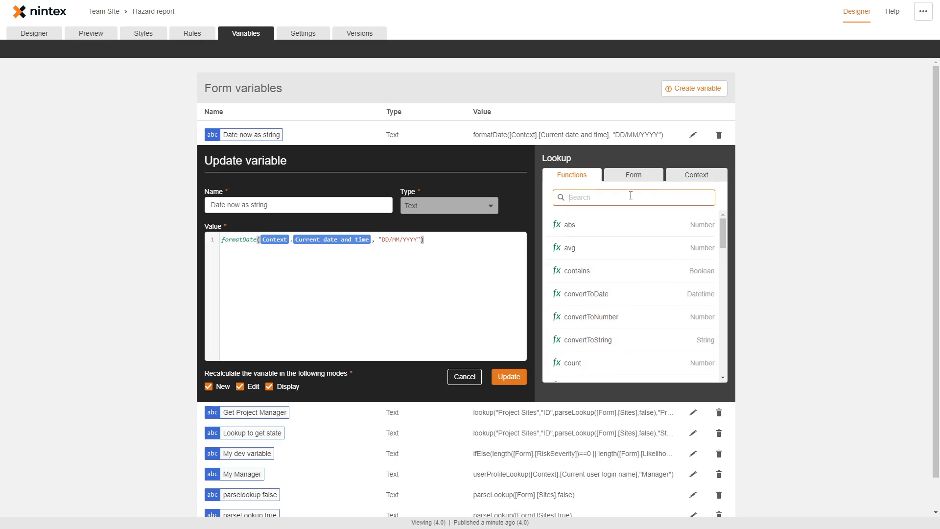
pyautogui.write('format')
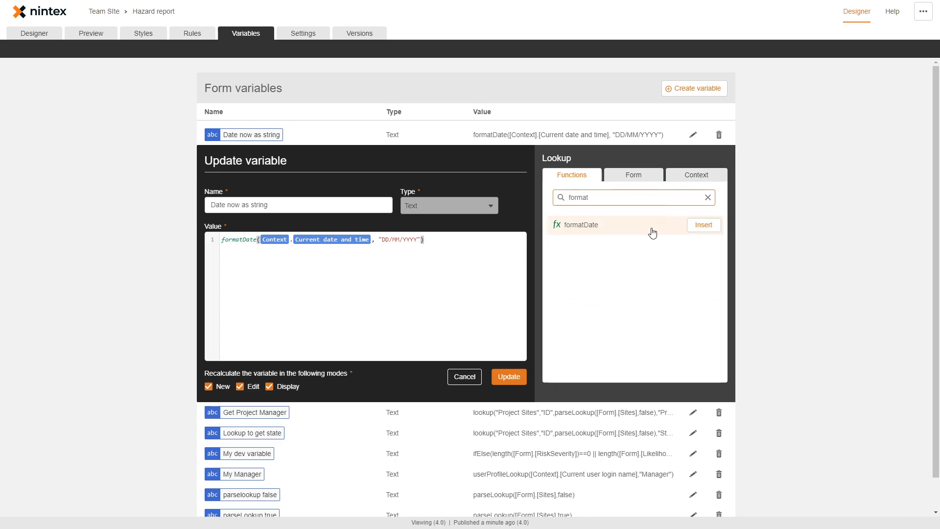
pyautogui.click(651, 226)
pyautogui.scroll(-2, 646, 363)
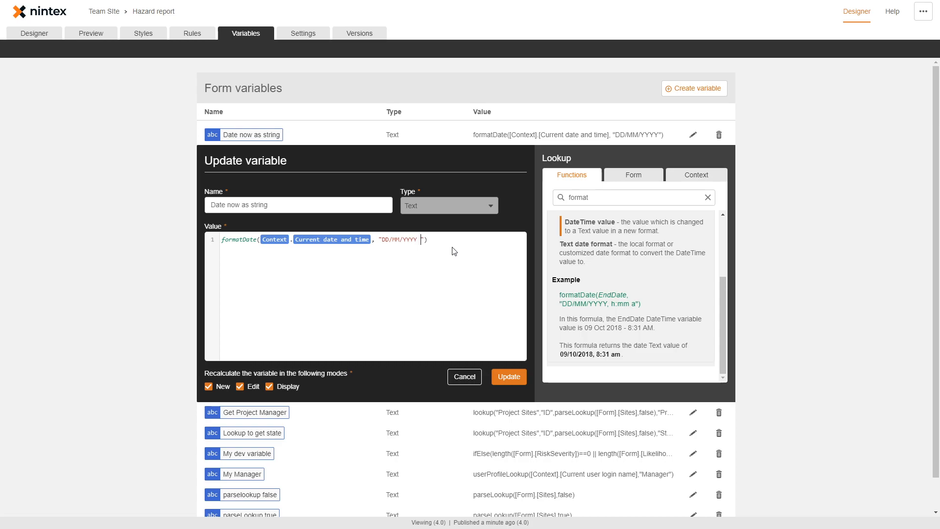
pyautogui.write('h:mm')
pyautogui.click(507, 379)
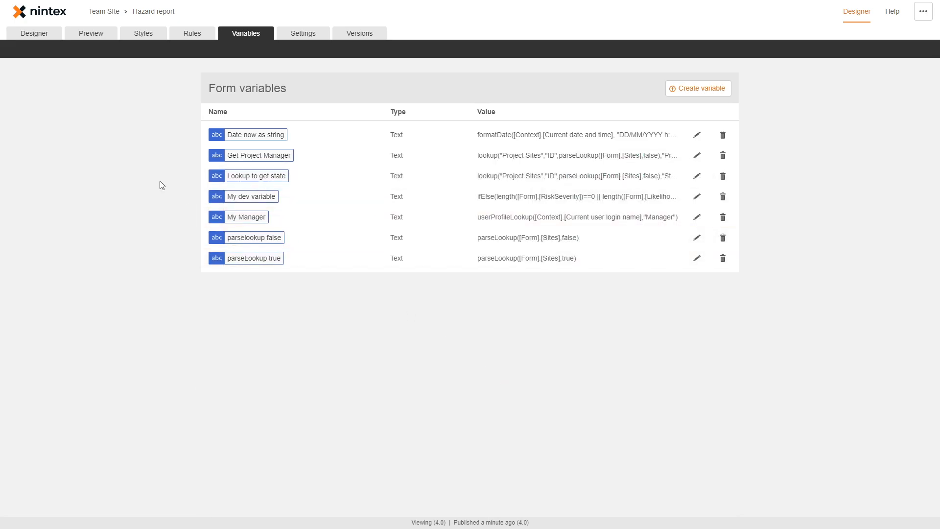
# Step: Publish the updated form and check the inspection date and time in a new Hazard report item
pyautogui.click(43, 36)
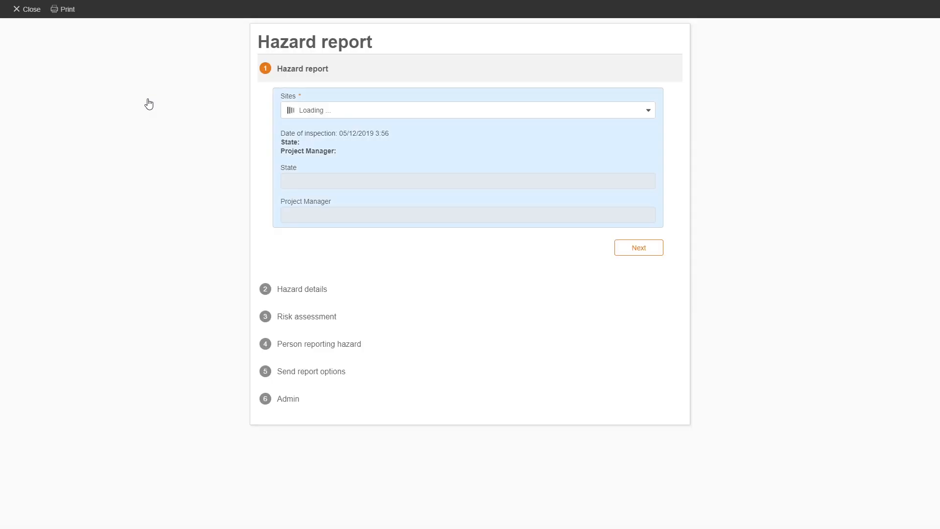
pyautogui.moveTo(374, 134)
pyautogui.mouseDown()
pyautogui.moveTo(391, 141)
pyautogui.moveTo(378, 133)
pyautogui.mouseUp()
pyautogui.click(384, 134)
pyautogui.moveTo(390, 134); pyautogui.dragTo(380, 132)
# Step: Look through the new report's pages and try to submit it from the Admin page without choosing a site
pyautogui.click(316, 391)
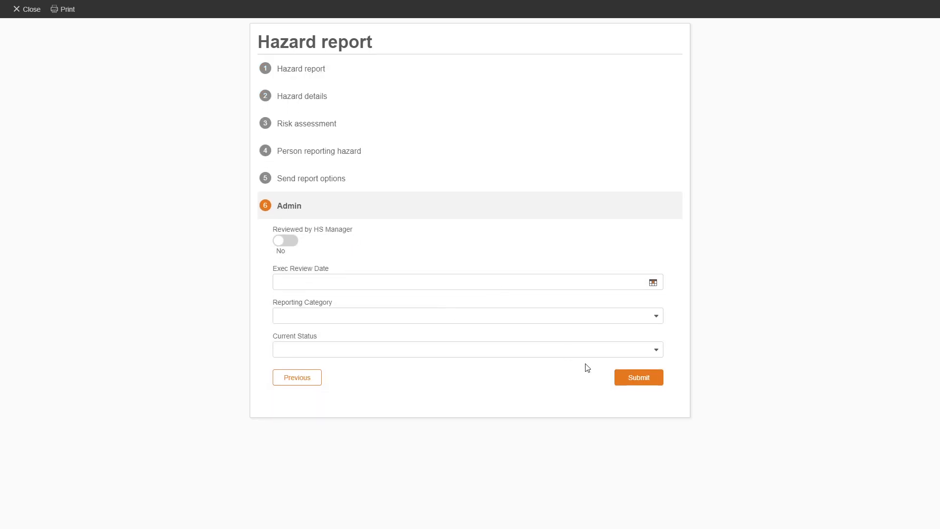
pyautogui.click(326, 71)
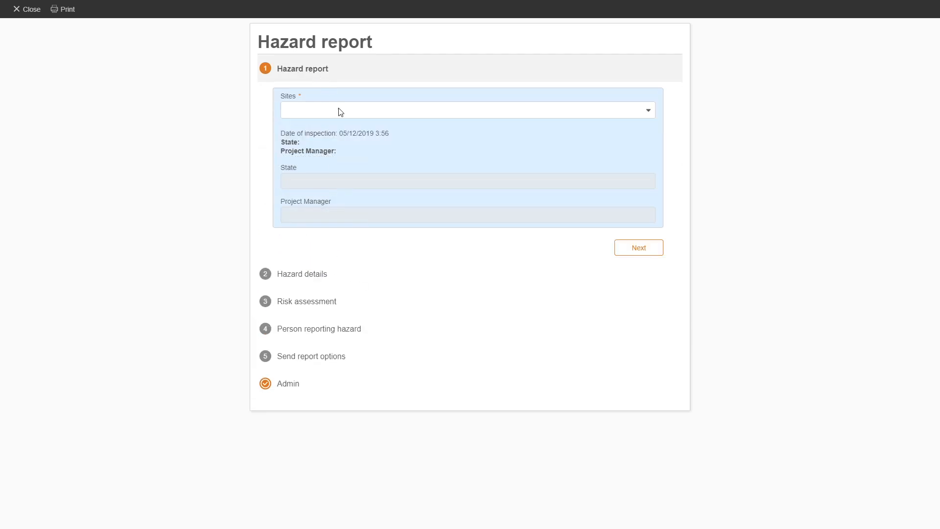
pyautogui.click(328, 296)
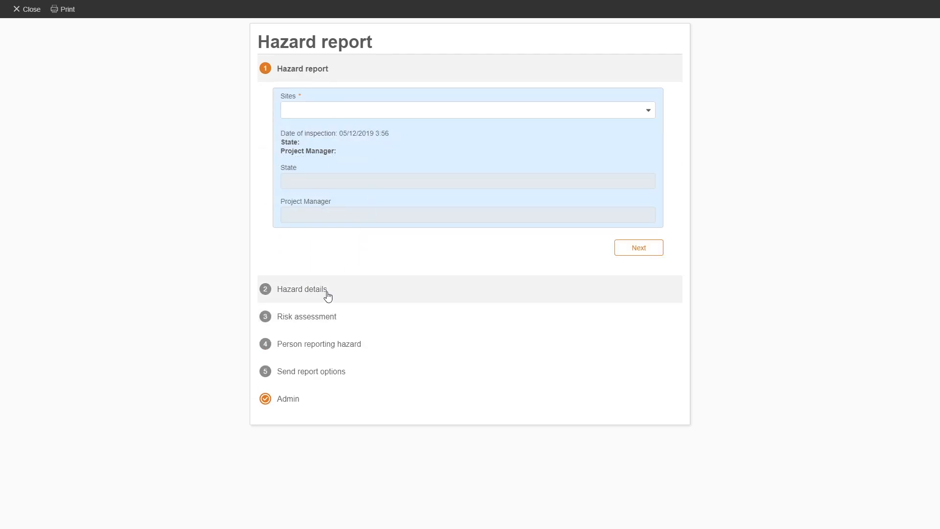
pyautogui.click(486, 266)
pyautogui.scroll(-3, 407, 321)
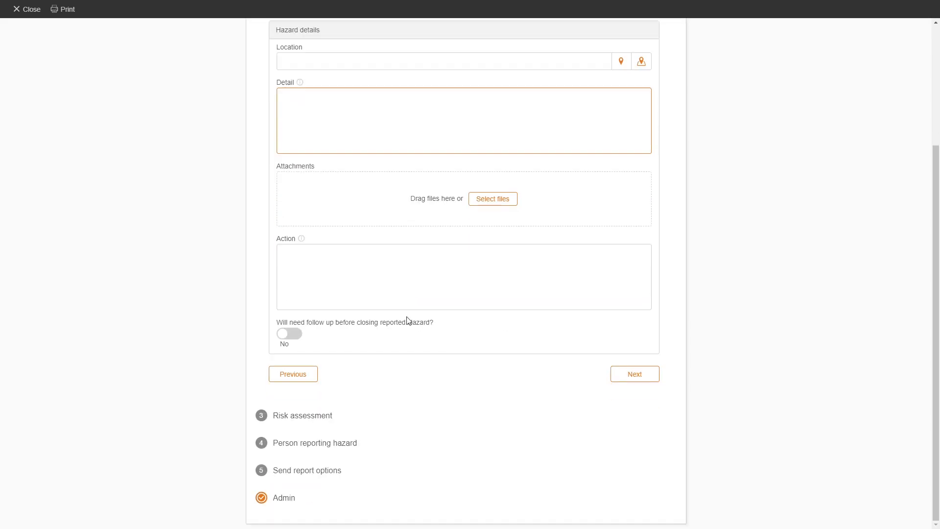
pyautogui.click(300, 499)
pyautogui.click(639, 384)
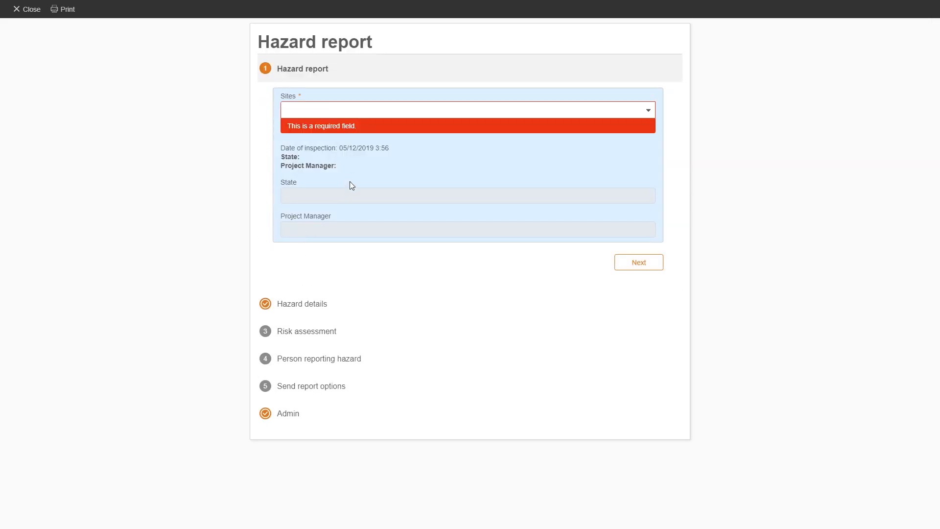
# Step: Choose the first listed site for the report and submit it from the Admin page
pyautogui.click(352, 113)
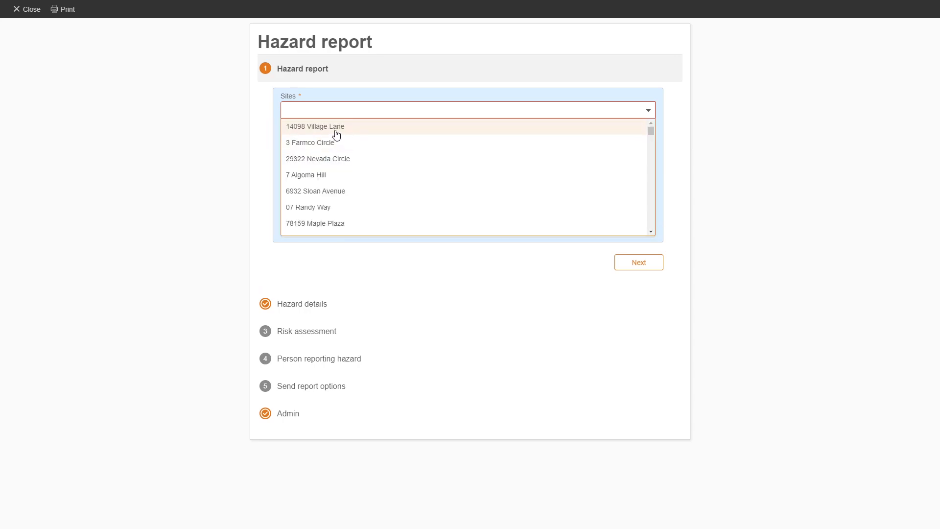
pyautogui.click(336, 129)
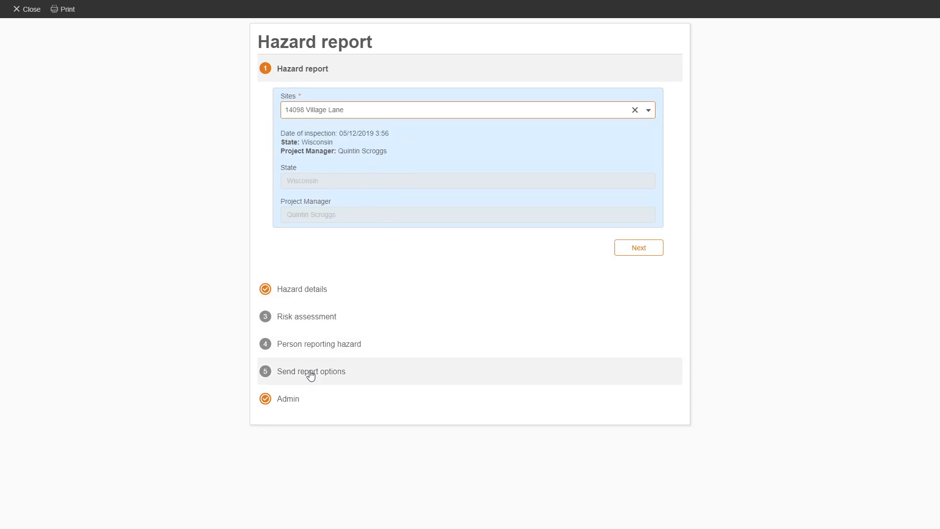
pyautogui.click(319, 399)
pyautogui.click(625, 380)
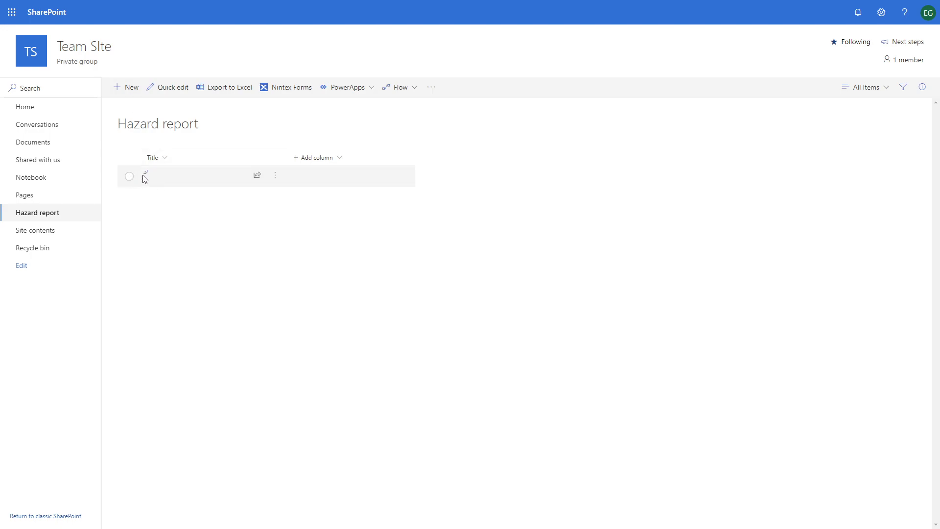
# Step: Open the submitted Hazard report item from the list and examine its date and time of inspection
pyautogui.click(275, 181)
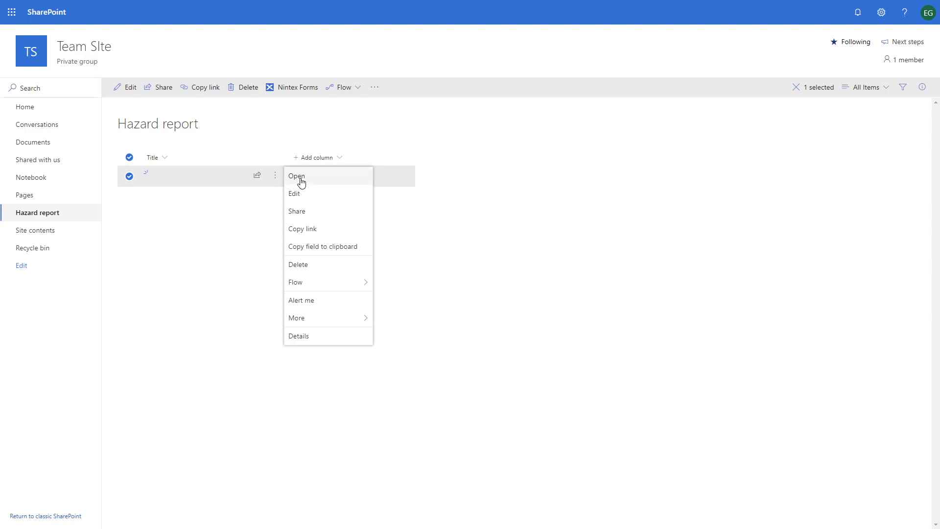
pyautogui.click(300, 178)
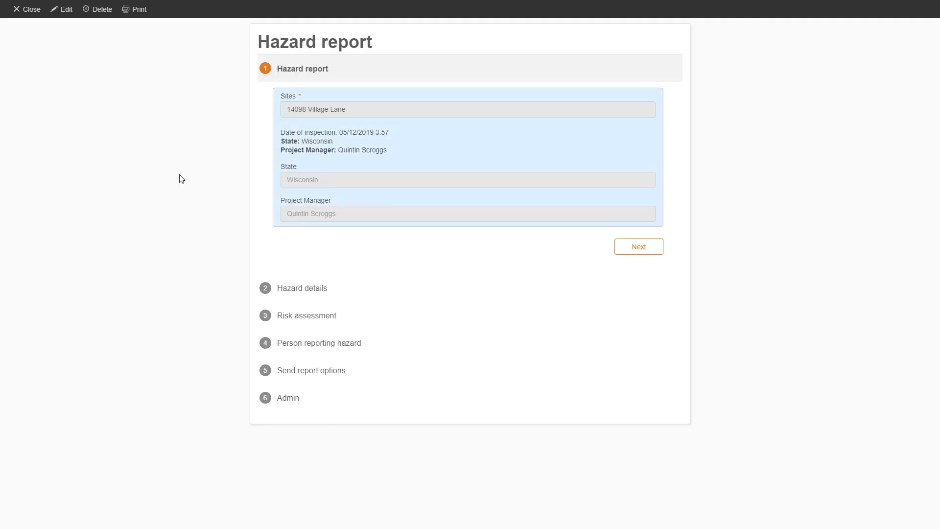
pyautogui.moveTo(398, 132); pyautogui.dragTo(339, 134)
pyautogui.click(396, 131)
pyautogui.moveTo(337, 131); pyautogui.dragTo(341, 132)
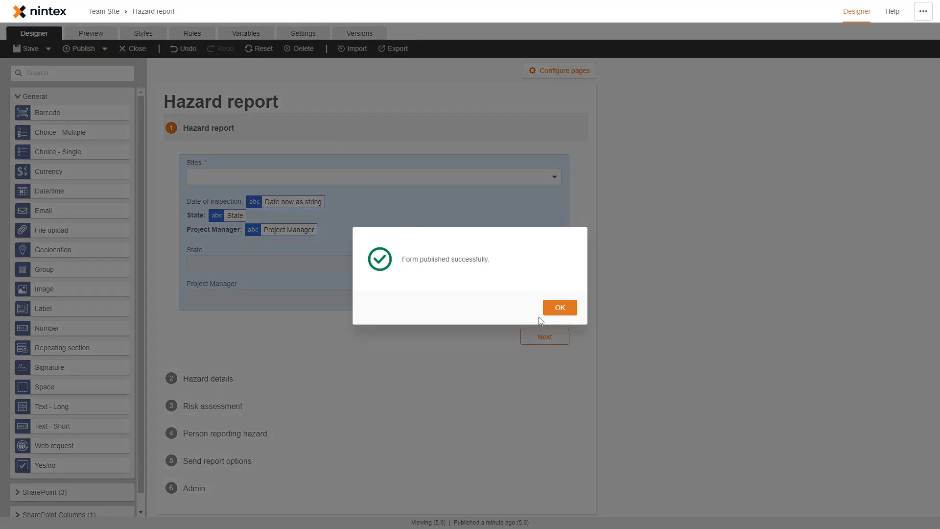
# Step: Turn off recalculation in Edit and Display modes for the Date now as string variable, keeping only New mode
pyautogui.click(546, 310)
pyautogui.click(249, 33)
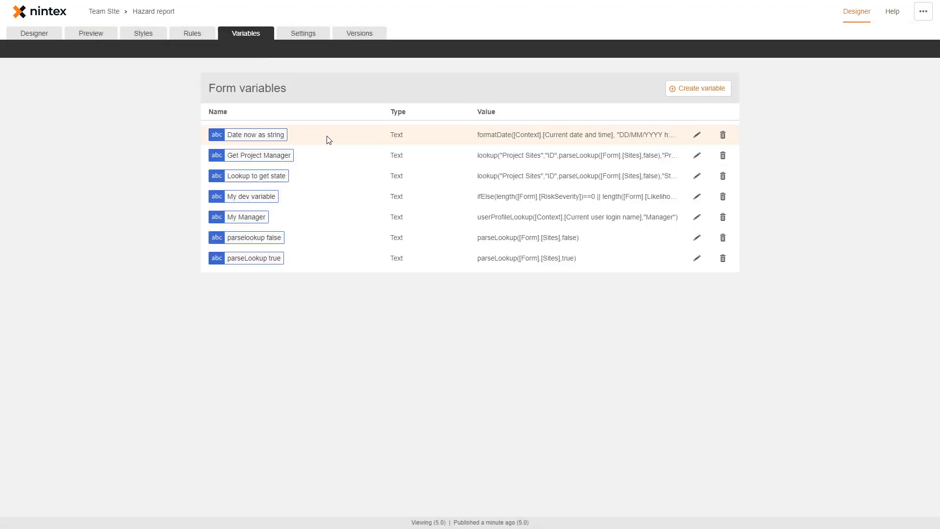
pyautogui.click(696, 136)
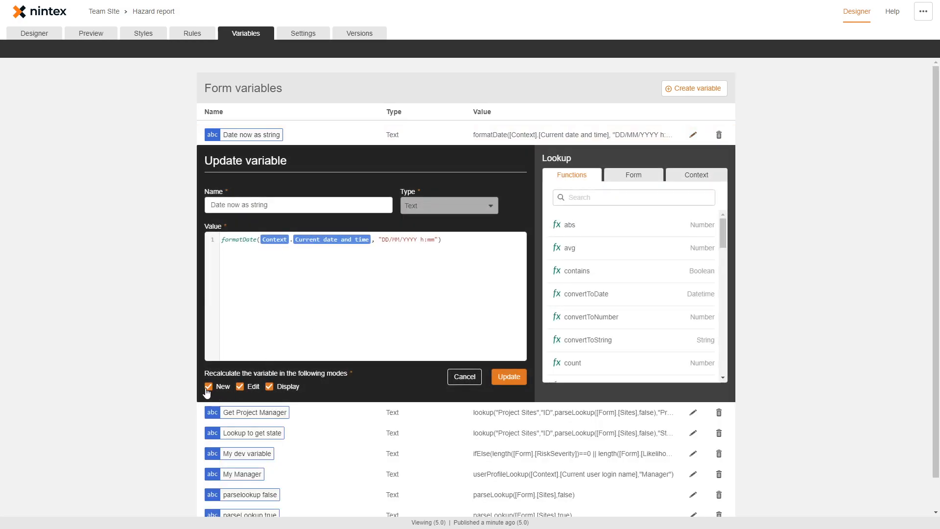
pyautogui.click(240, 386)
pyautogui.click(269, 387)
pyautogui.click(518, 379)
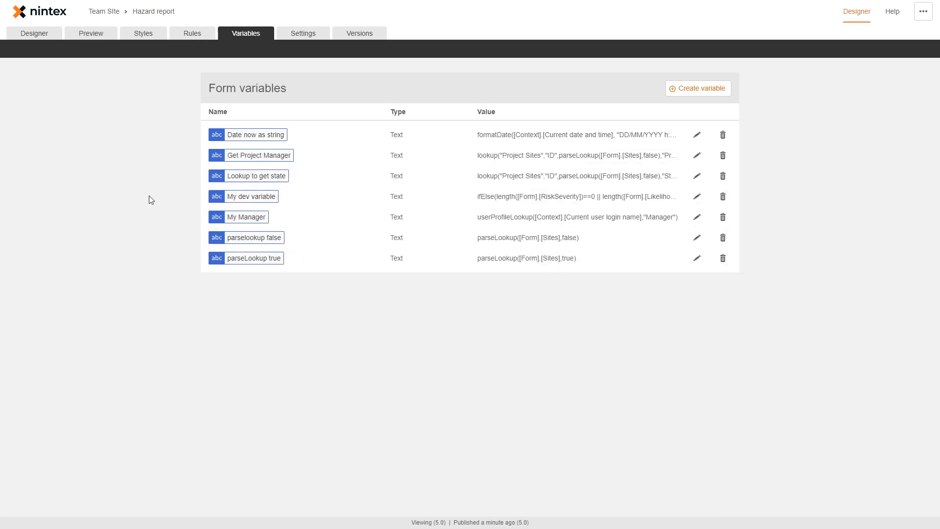
# Step: Publish the form again and check the inspection date and time in a submitted item's display view
pyautogui.click(49, 35)
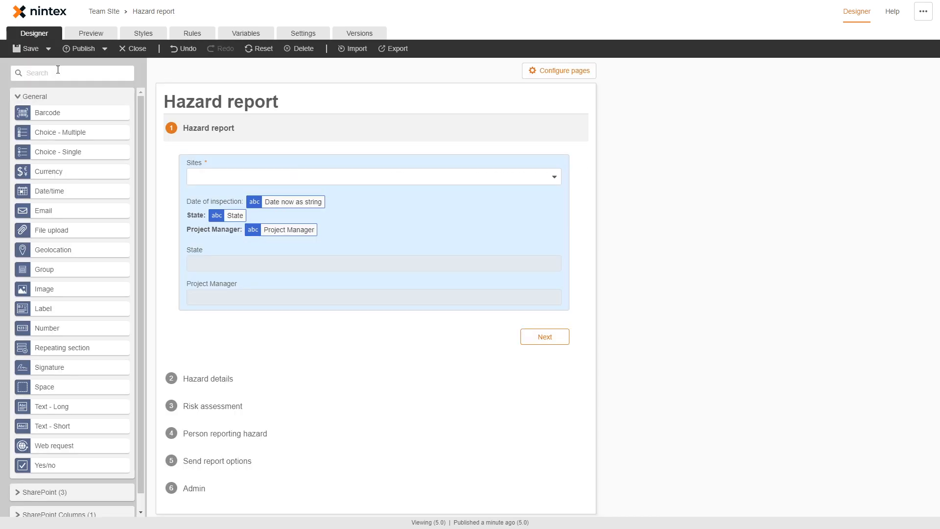
pyautogui.click(84, 49)
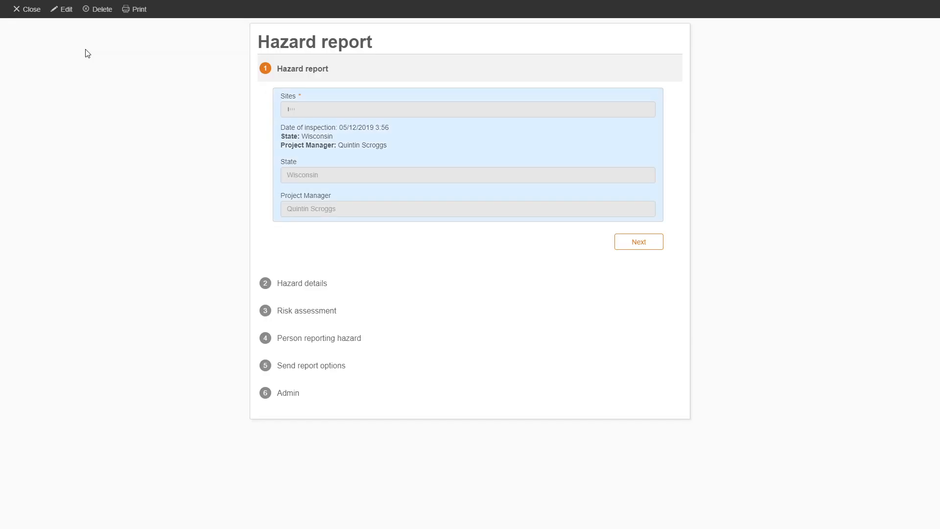
pyautogui.moveTo(340, 131)
pyautogui.mouseDown()
pyautogui.moveTo(399, 134)
pyautogui.moveTo(340, 133)
pyautogui.mouseUp()
pyautogui.click(400, 136)
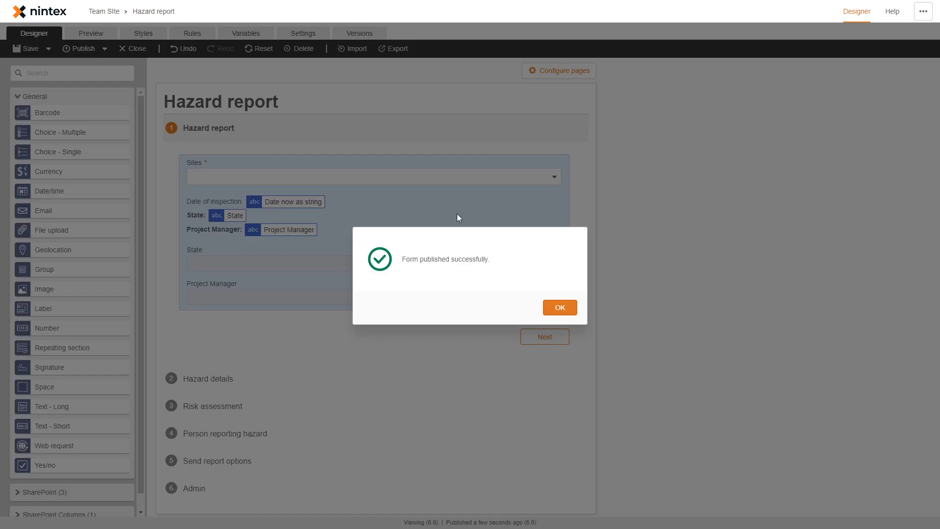
# Step: Dismiss the publish confirmation in the form designer and make the label's "Date of inspection:" text bold
pyautogui.click(560, 307)
pyautogui.click(238, 201)
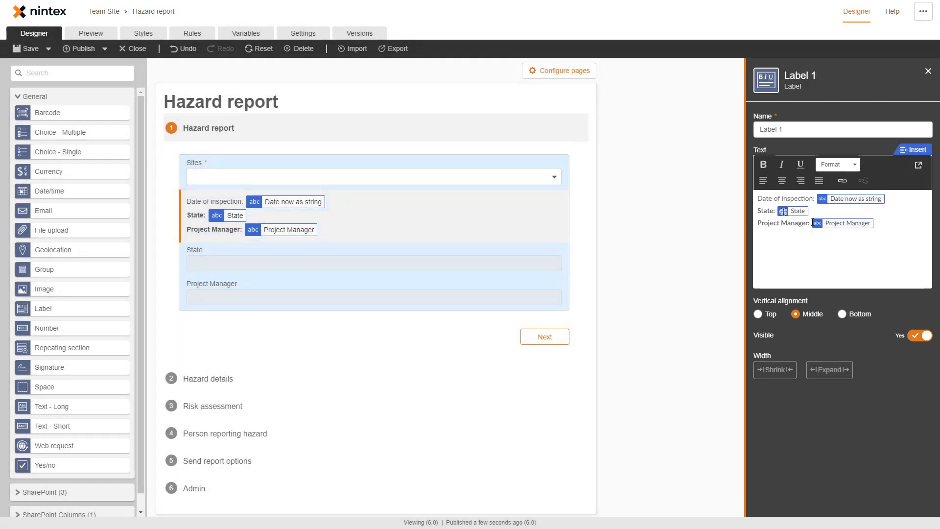
pyautogui.moveTo(815, 199); pyautogui.dragTo(758, 198)
pyautogui.hotkey('ctrl', 'b')
# Step: Add a bold "Inspected by:" line below the date of inspection in the label's text
pyautogui.press('End')
pyautogui.press('Return')
pyautogui.write('Inspected by:')
pyautogui.hotkey('shift', 'Home')
pyautogui.hotkey('ctrl', 'b')
pyautogui.press('End')
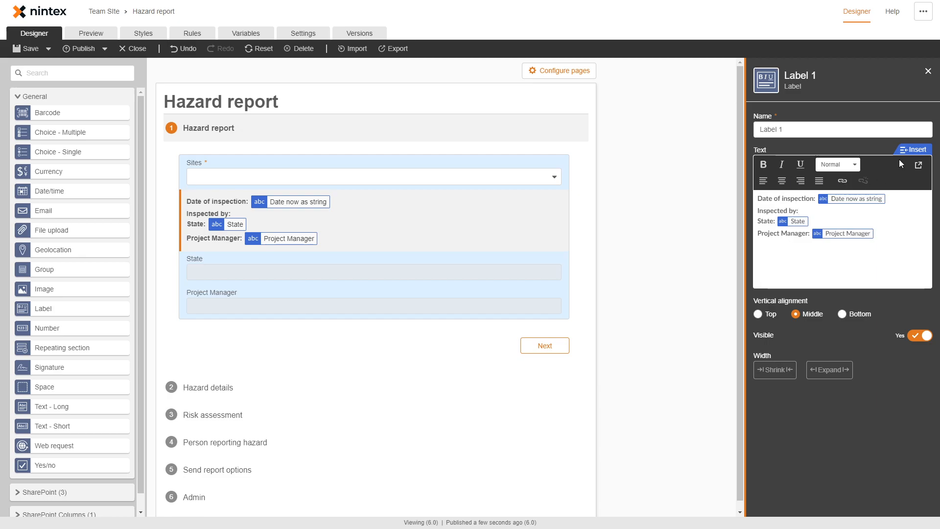
# Step: Start a new Text form variable for the "Inspected by:" line and name it "Inspection performed by"
pyautogui.click(913, 150)
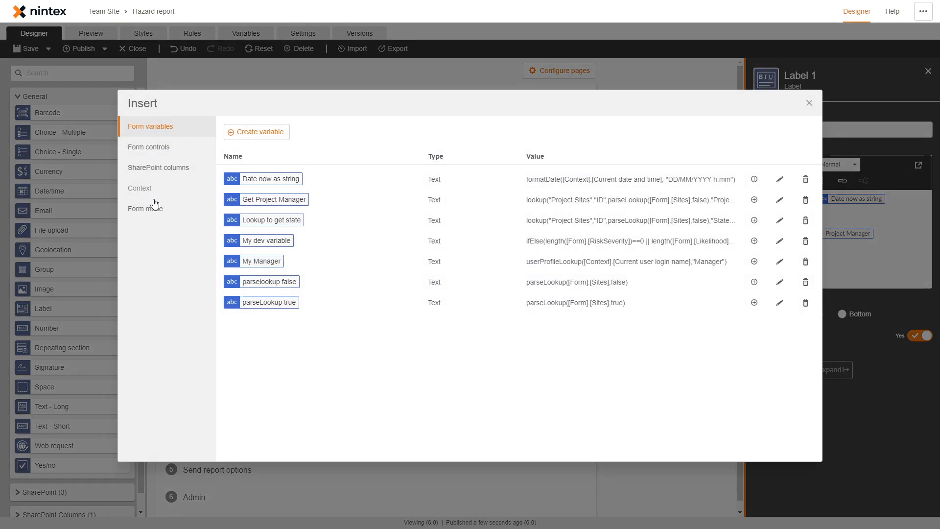
pyautogui.click(142, 189)
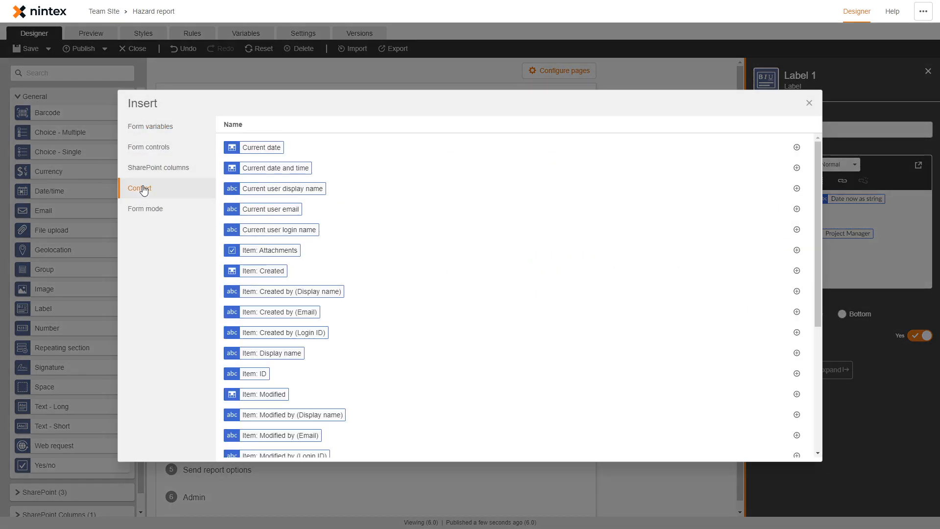
pyautogui.click(152, 128)
pyautogui.click(267, 131)
pyautogui.click(344, 206)
pyautogui.write('S')
pyautogui.press('BackSpace')
pyautogui.write('Inspec')
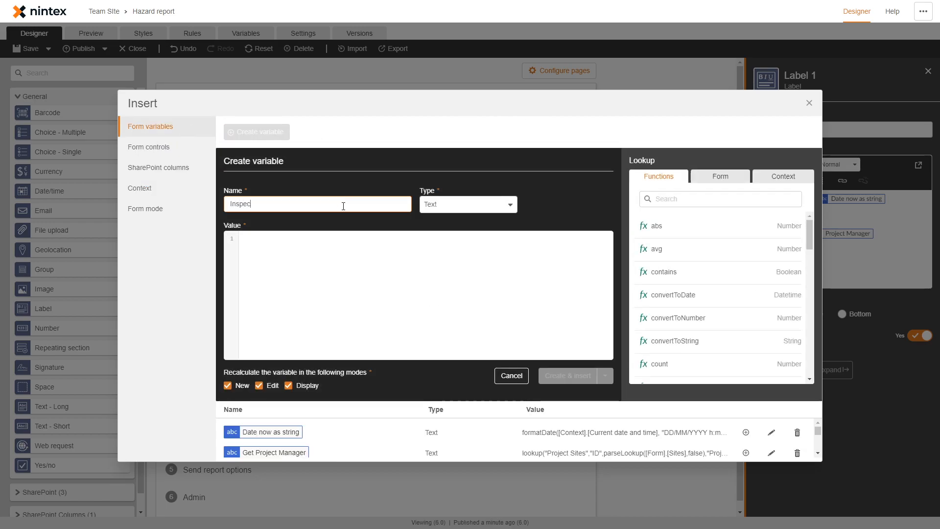
pyautogui.write('tion performed by')
# Step: Set the new variable's value to the context's Current user display name, then create and insert it after "Inspected by:"
pyautogui.click(325, 269)
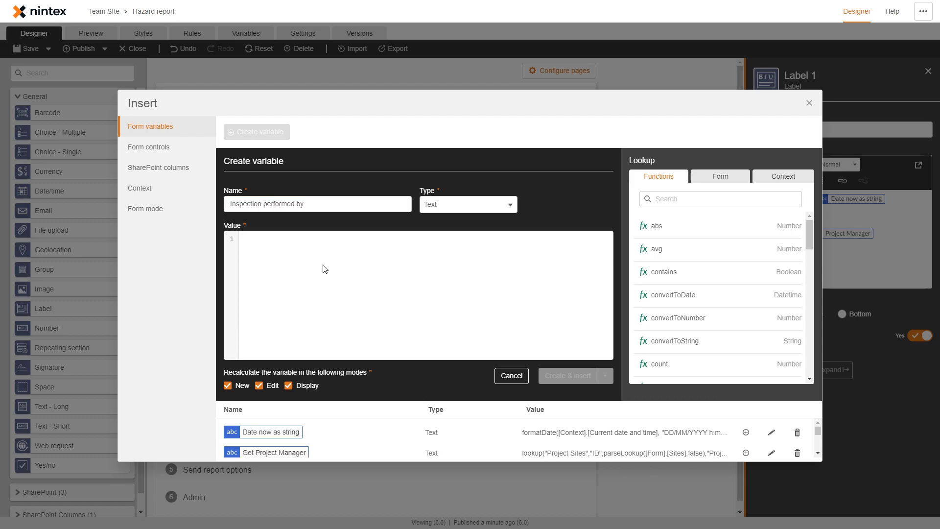
pyautogui.write('contex')
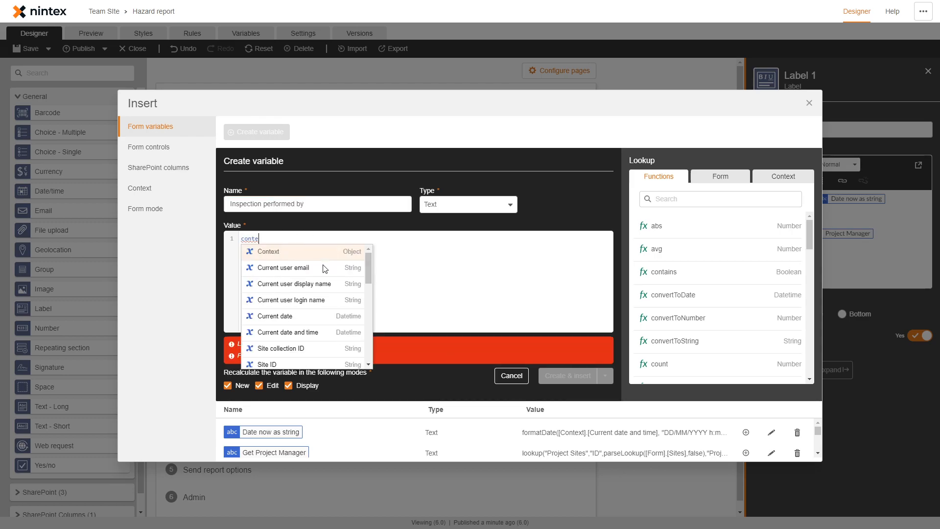
pyautogui.press('Return')
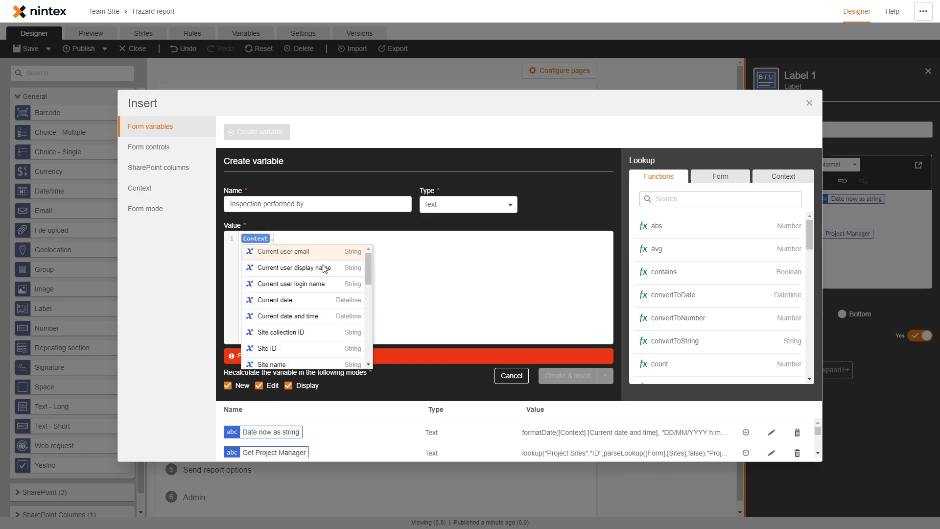
pyautogui.click(323, 268)
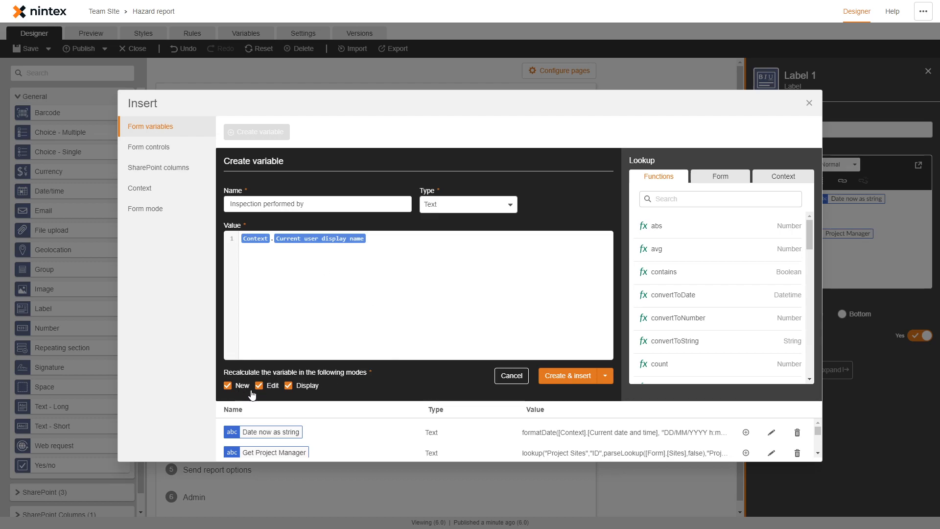
pyautogui.click(567, 376)
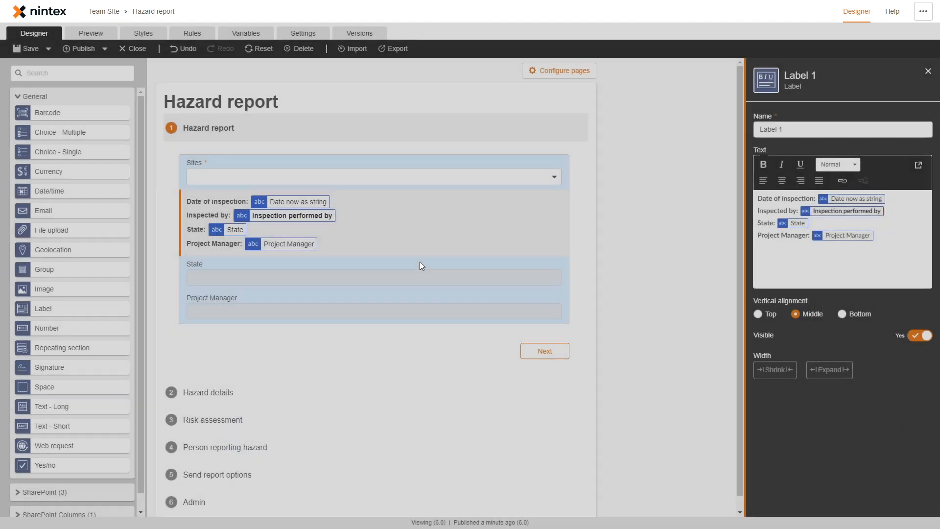
pyautogui.moveTo(931, 202)
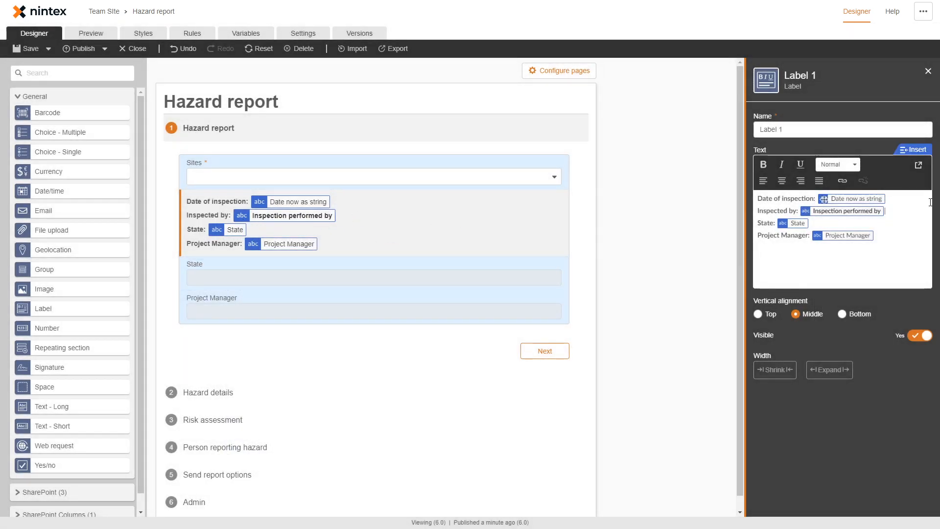
# Step: Remove the bold formatting from the "Inspection performed by" variable in the label's text and publish the form
pyautogui.doubleClick(905, 212)
pyautogui.click(905, 214)
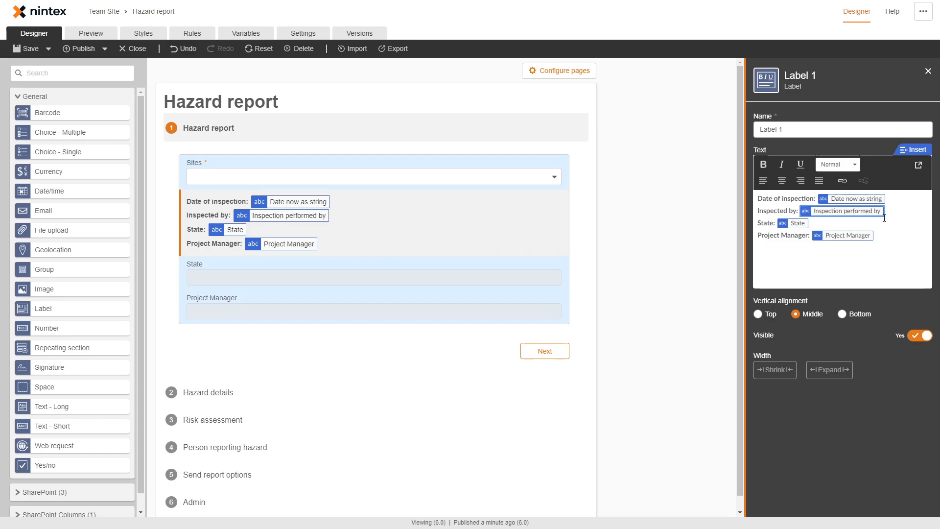
pyautogui.click(82, 51)
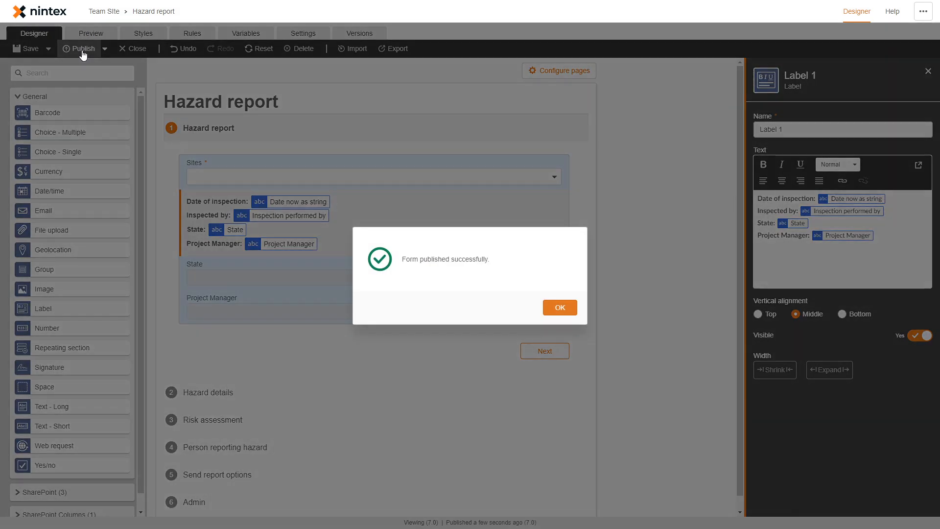
pyautogui.click(557, 307)
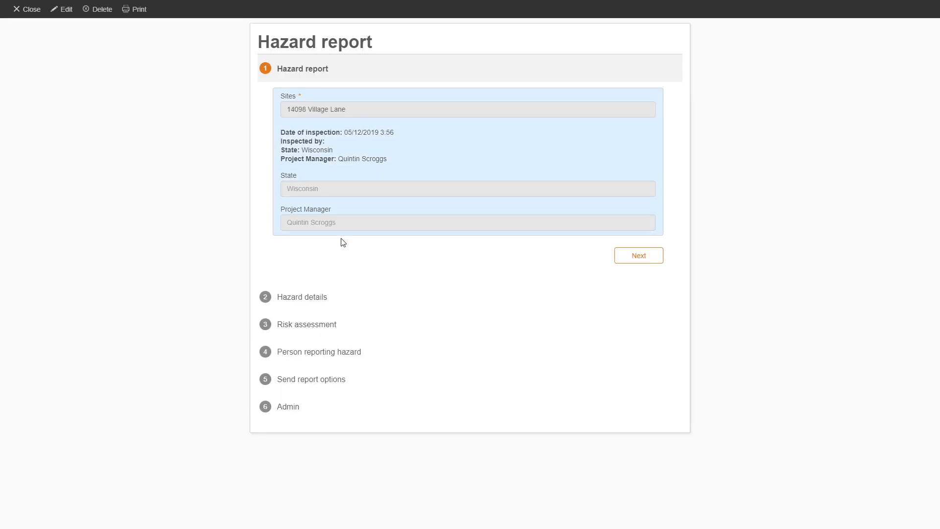
# Step: Check the inspection date and "Inspected by:" lines in the existing Hazard report item, and close the item
pyautogui.moveTo(280, 131); pyautogui.dragTo(332, 147)
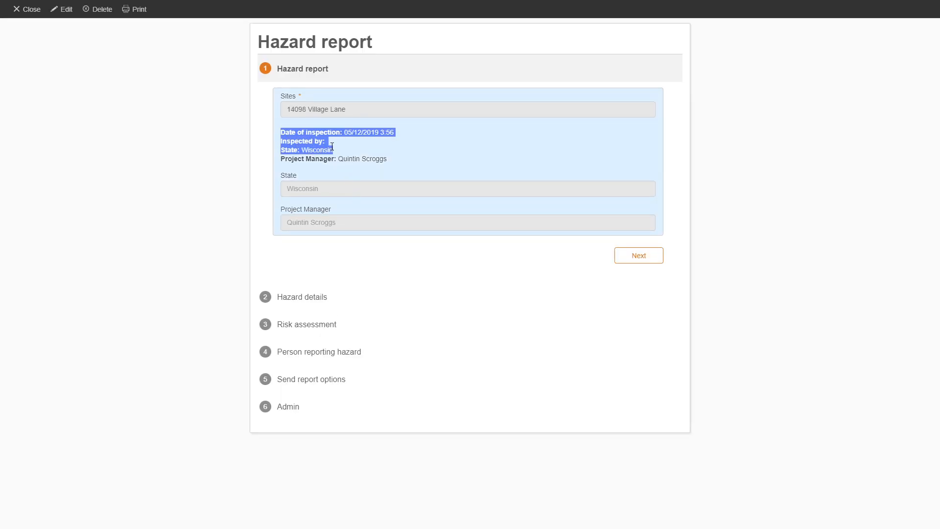
pyautogui.click(332, 146)
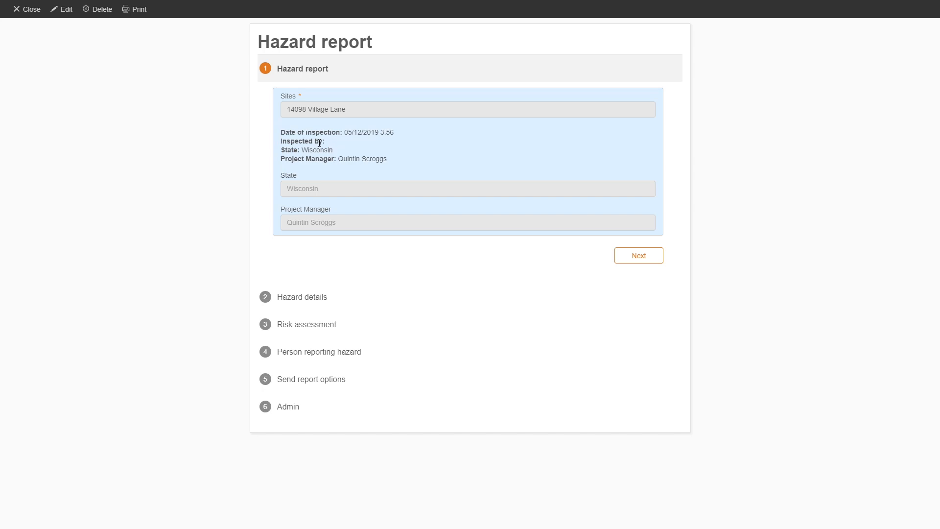
pyautogui.click(35, 16)
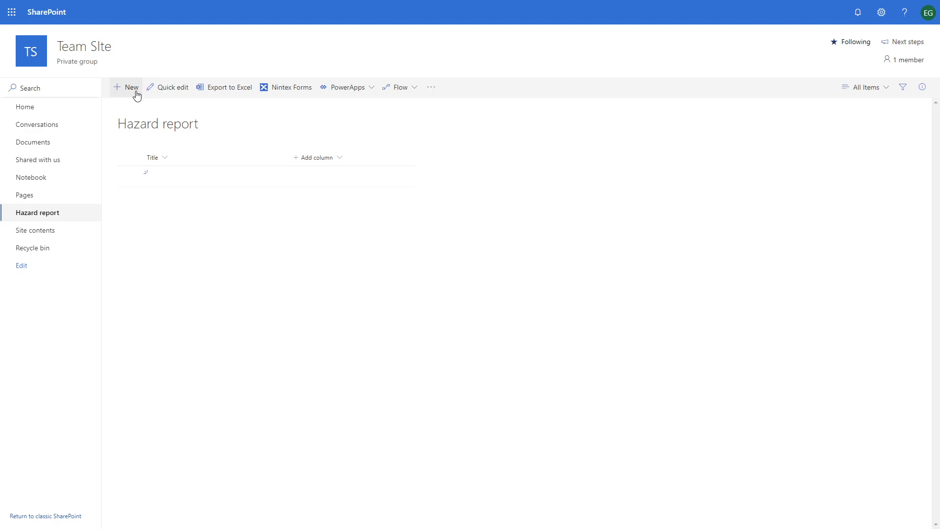
# Step: Start a new Hazard report item, select the second site in the Sites list, and go to the Admin page
pyautogui.click(130, 94)
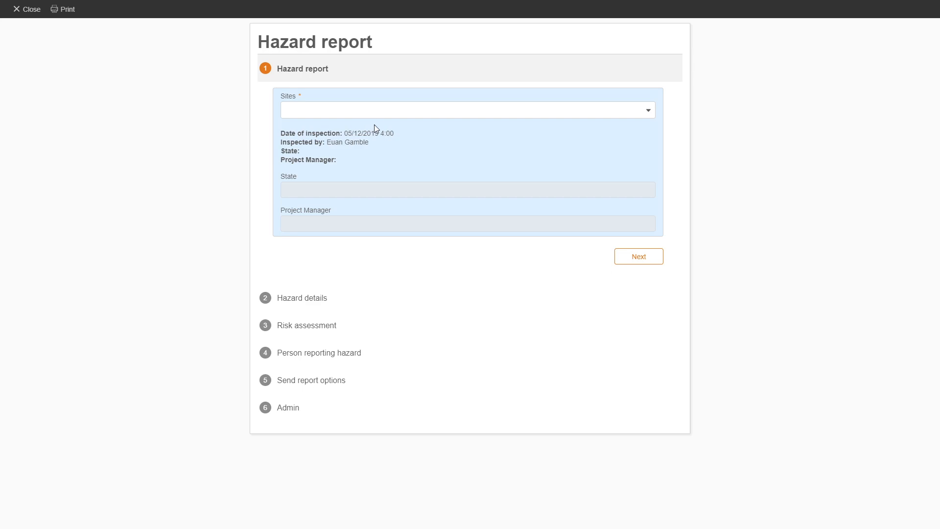
pyautogui.click(384, 116)
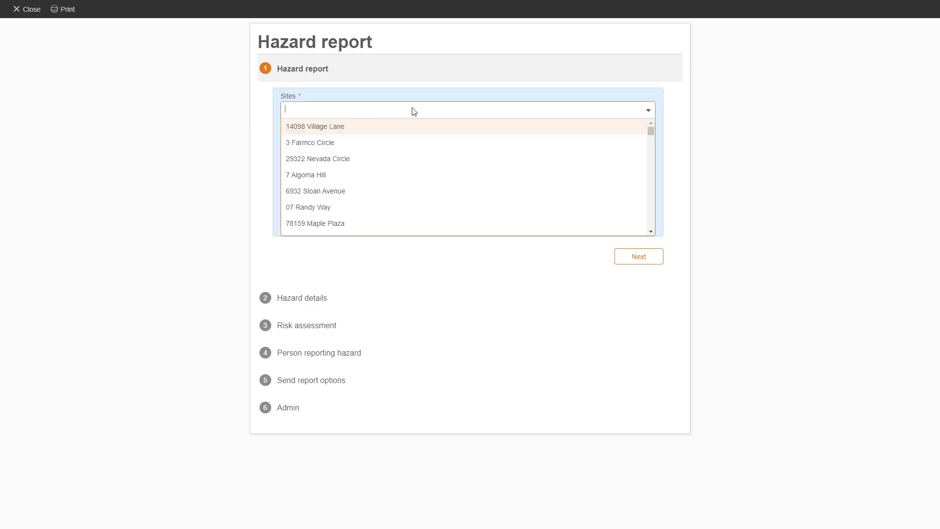
pyautogui.click(338, 147)
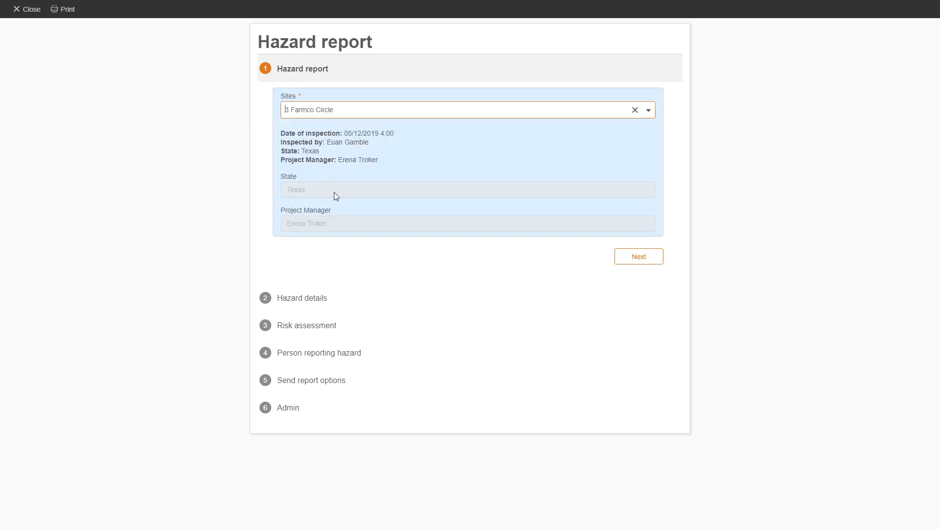
pyautogui.click(390, 416)
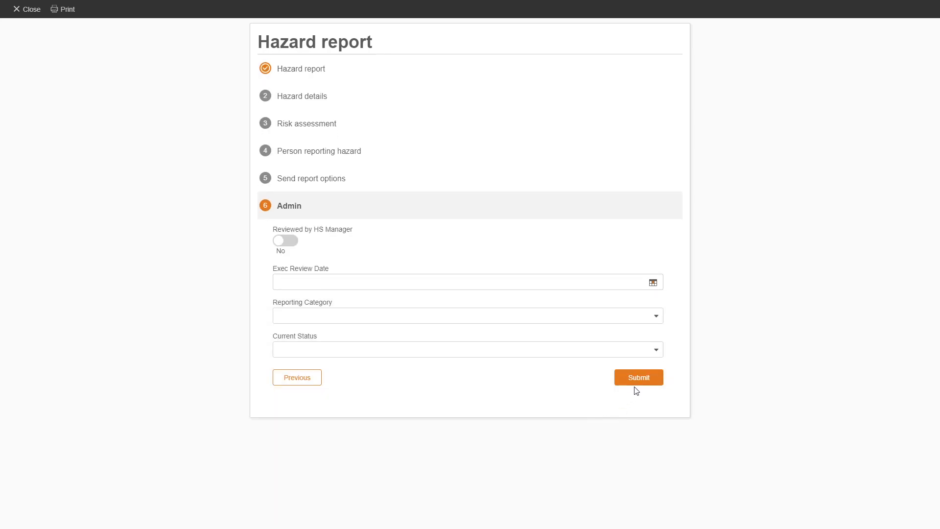